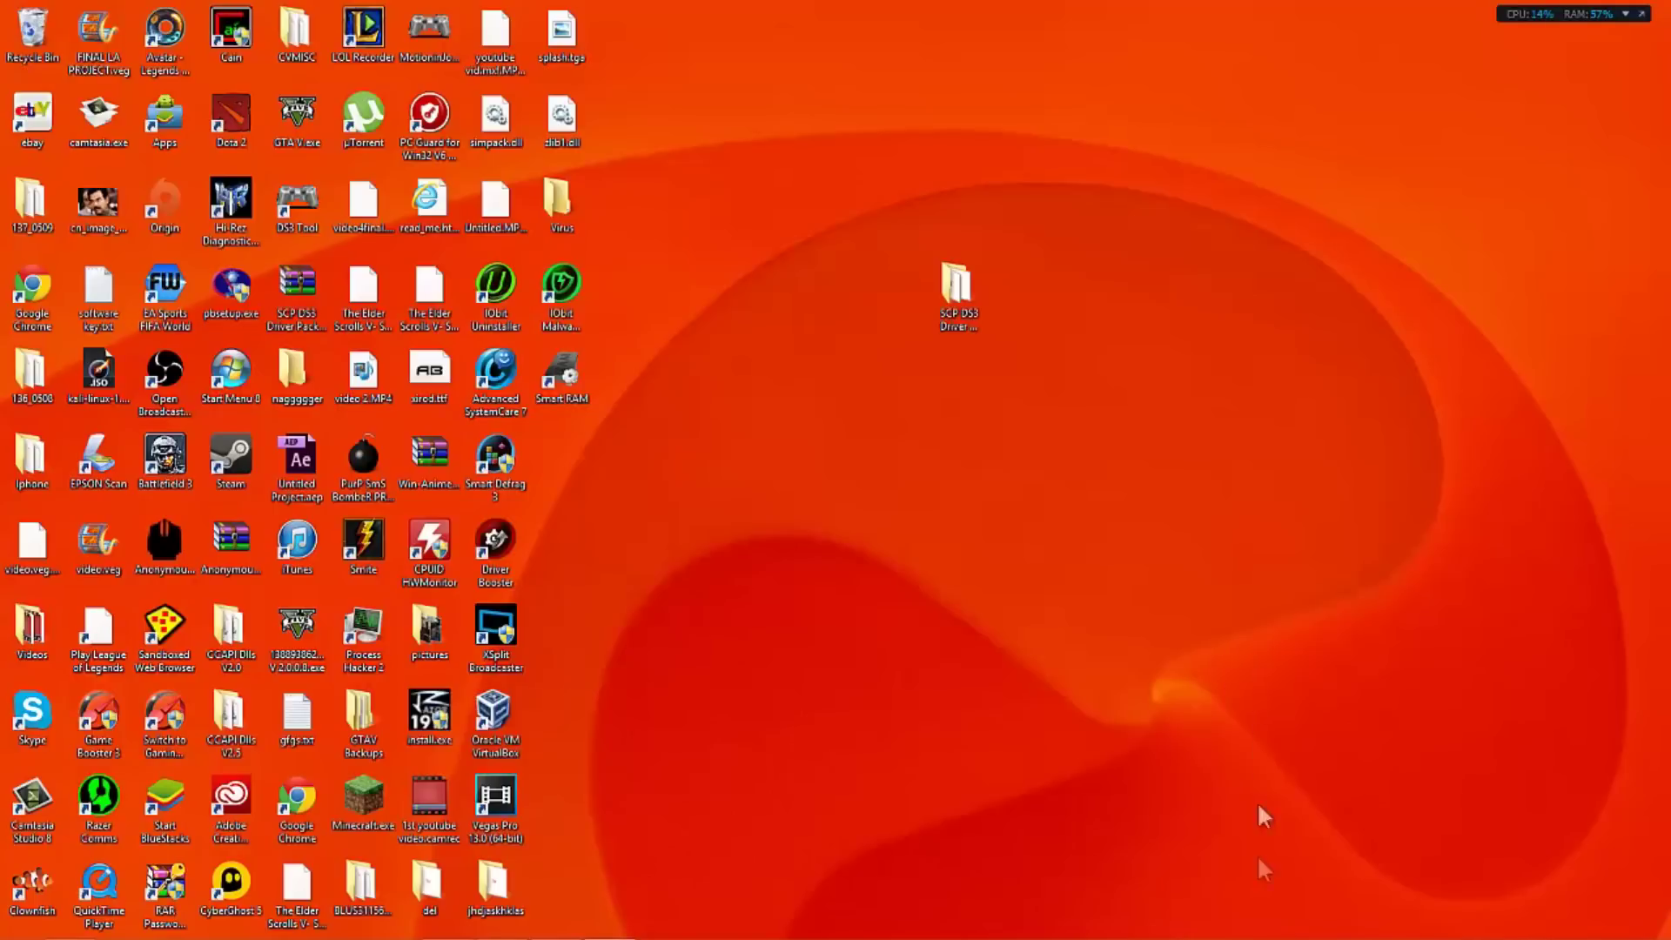
Restore the browser showing the MediaFire download page for SCP DS3 Driver Package(2).zip.
mouse_move(1160, 924)
left_click(70, 924)
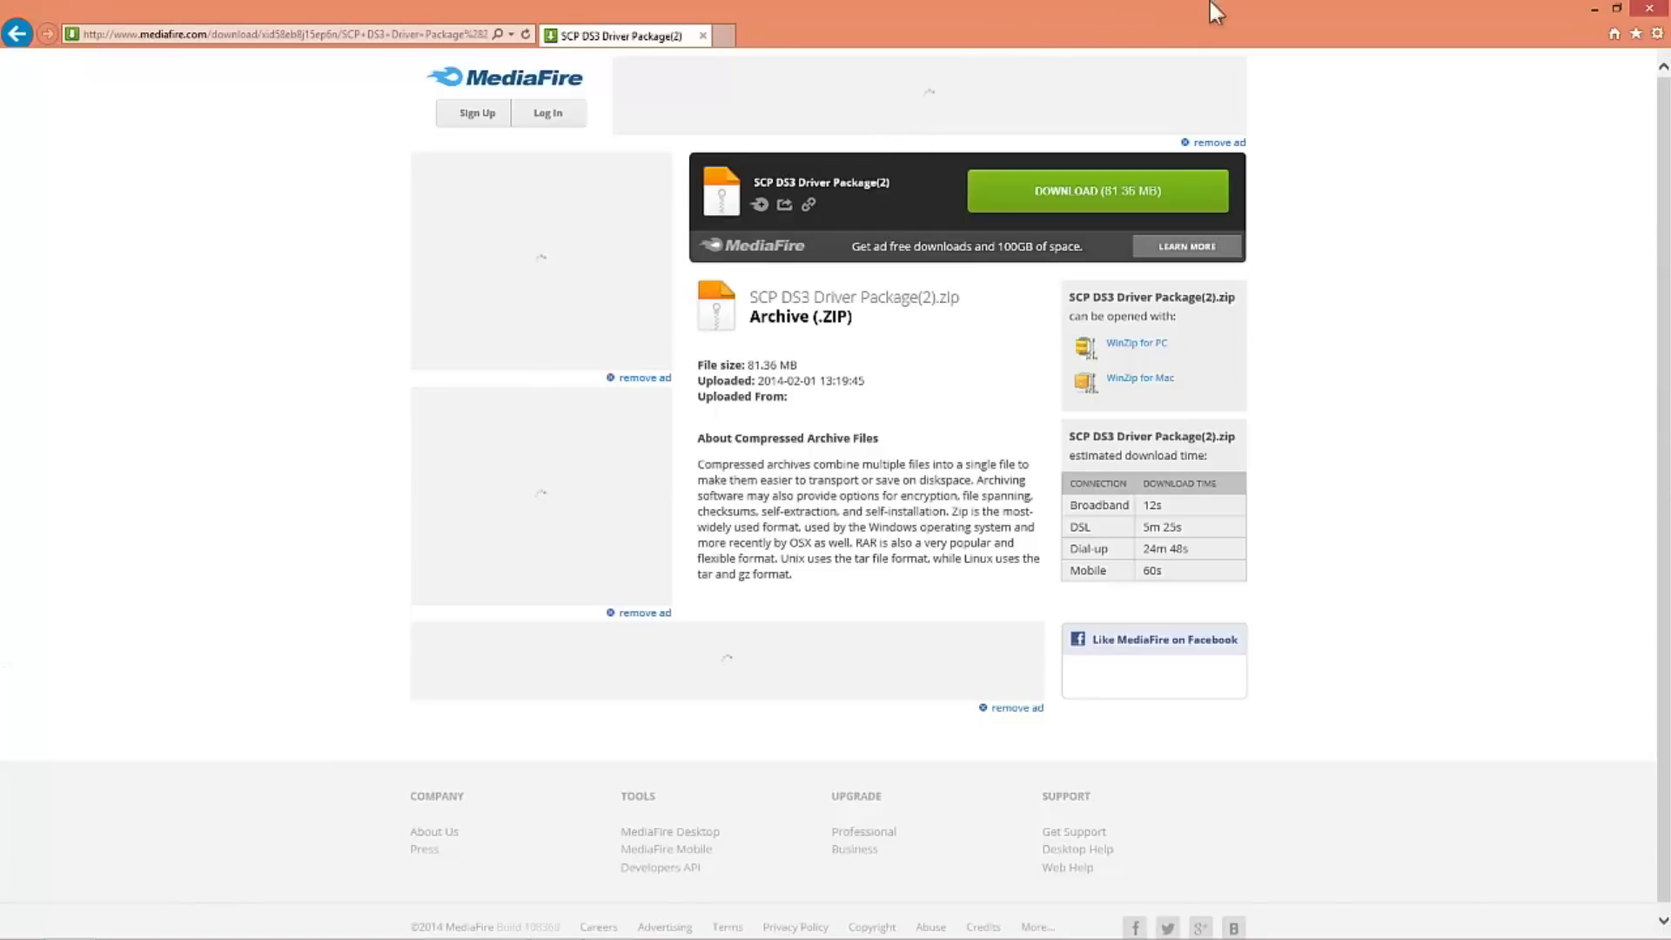
left_click(1594, 10)
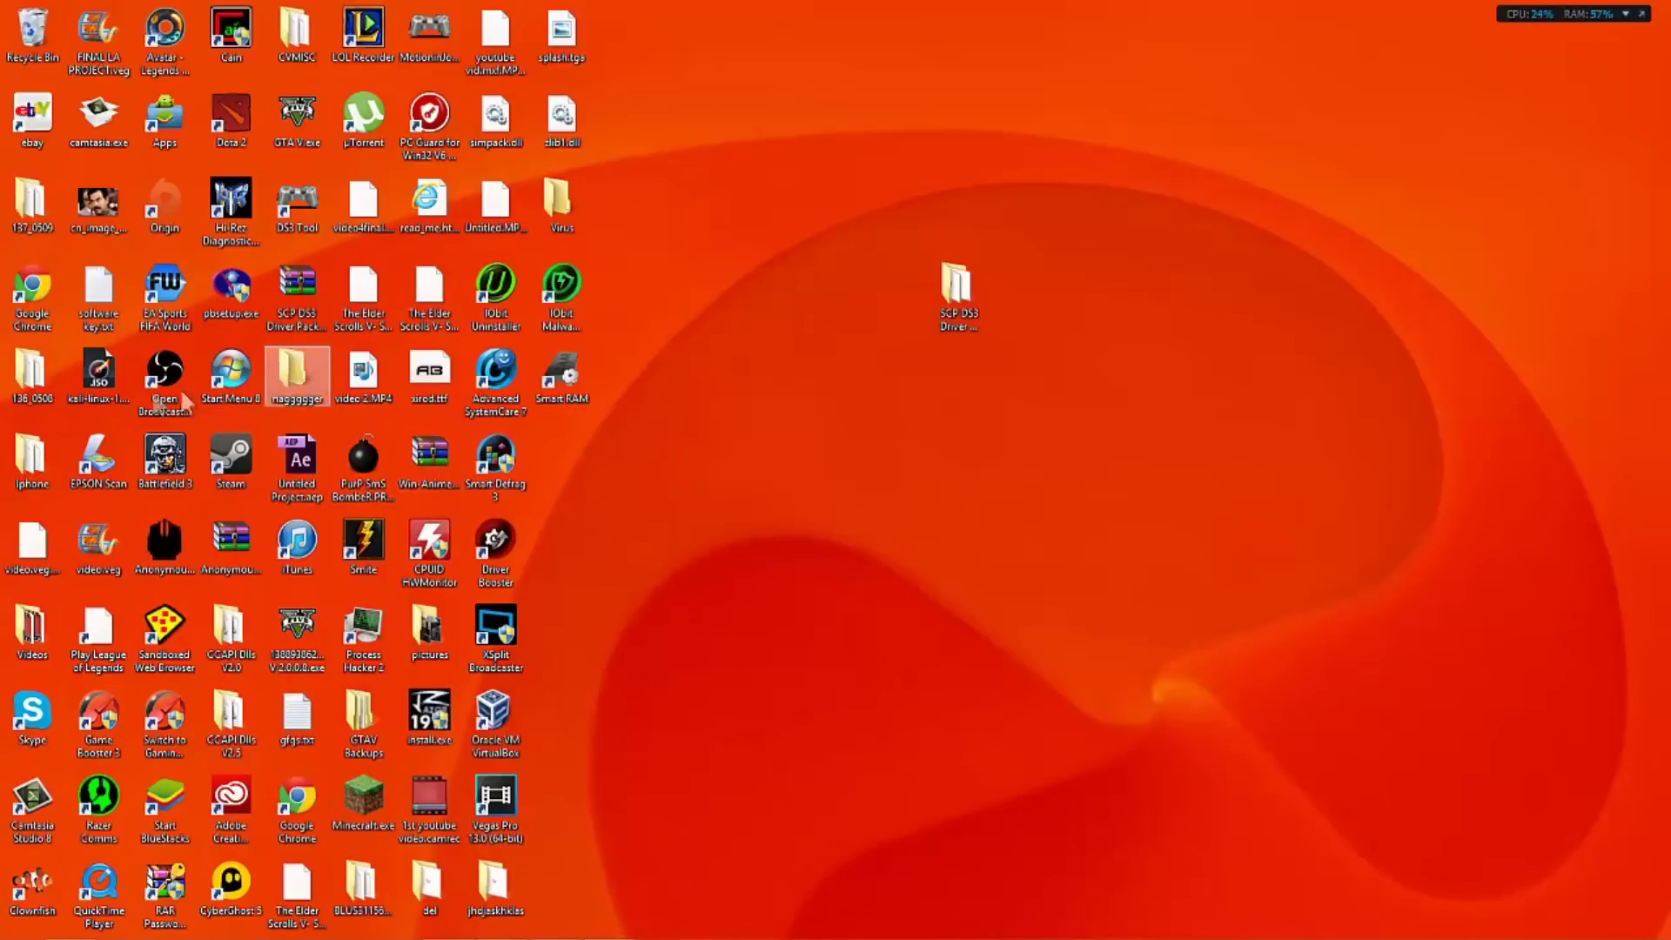
Extract the driver package zip onto the desktop and open the SCP DS3 Driver Package folder.
right_click(296, 280)
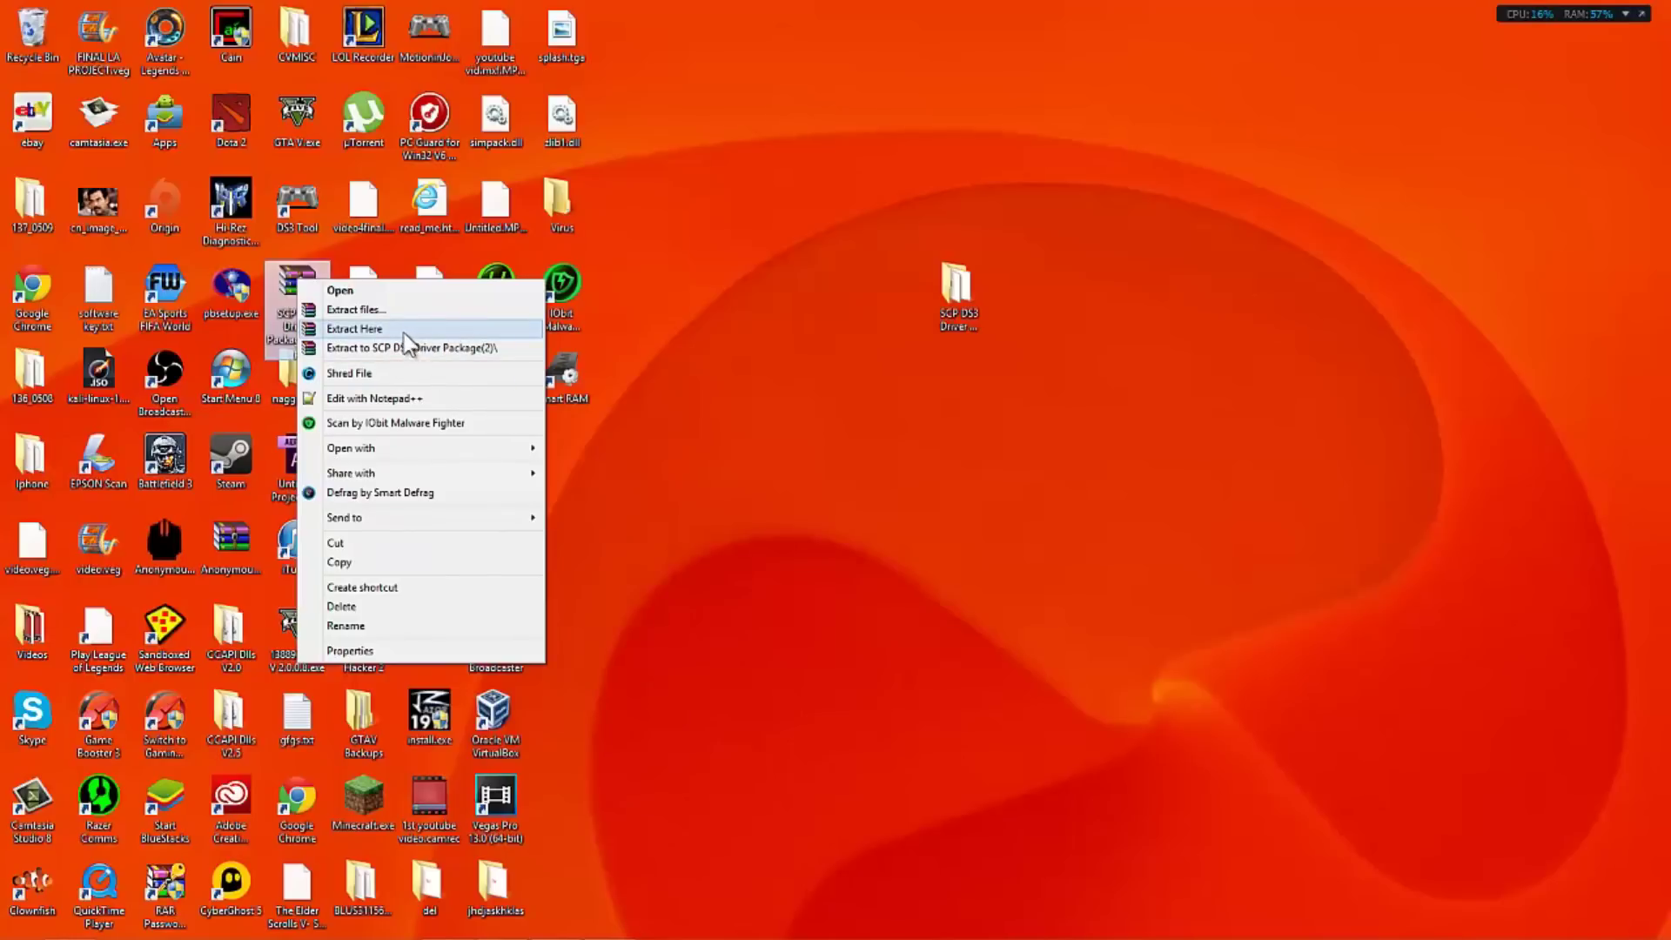
left_click(695, 235)
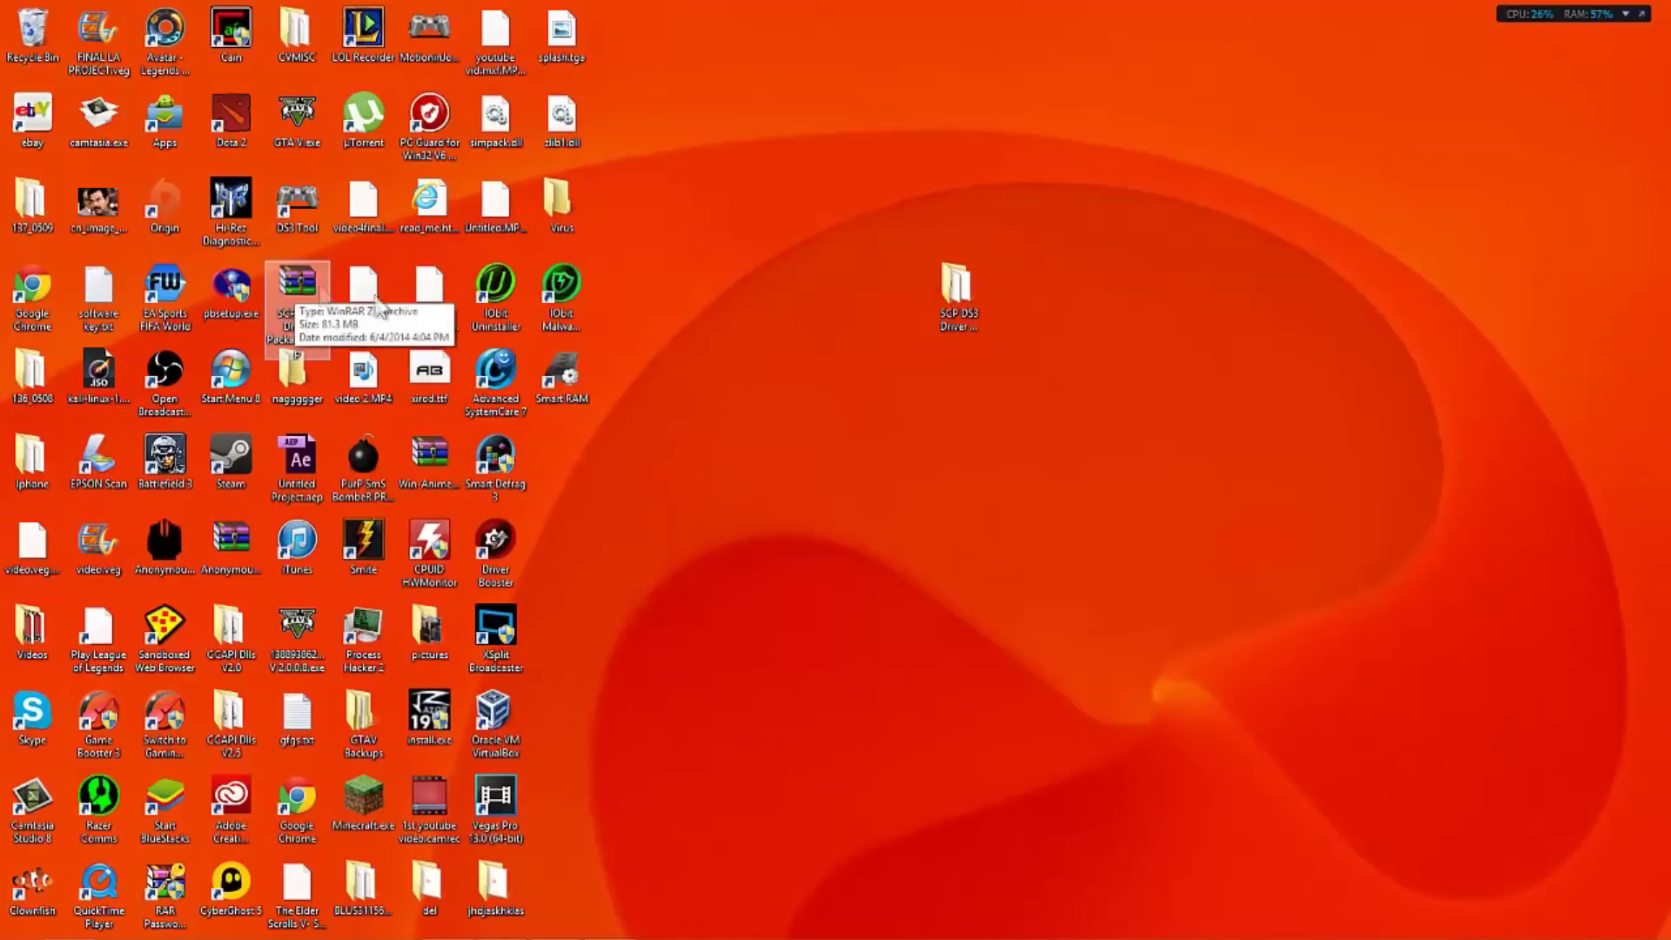
left_click_drag(787, 109, 723, 604)
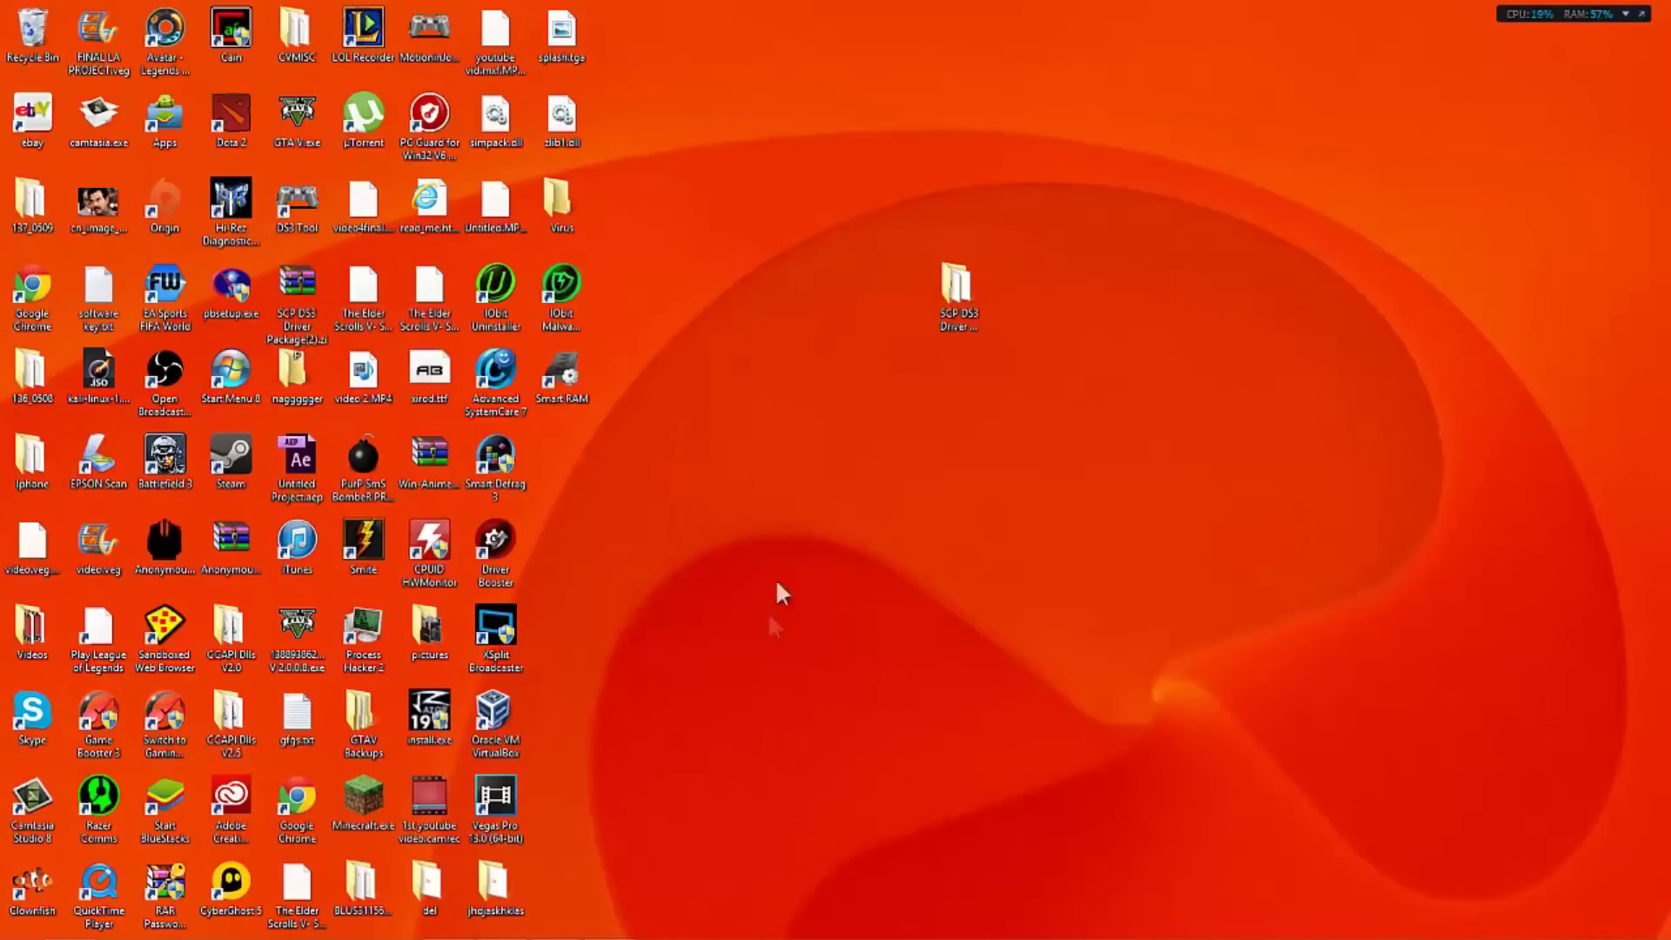
left_click(962, 320)
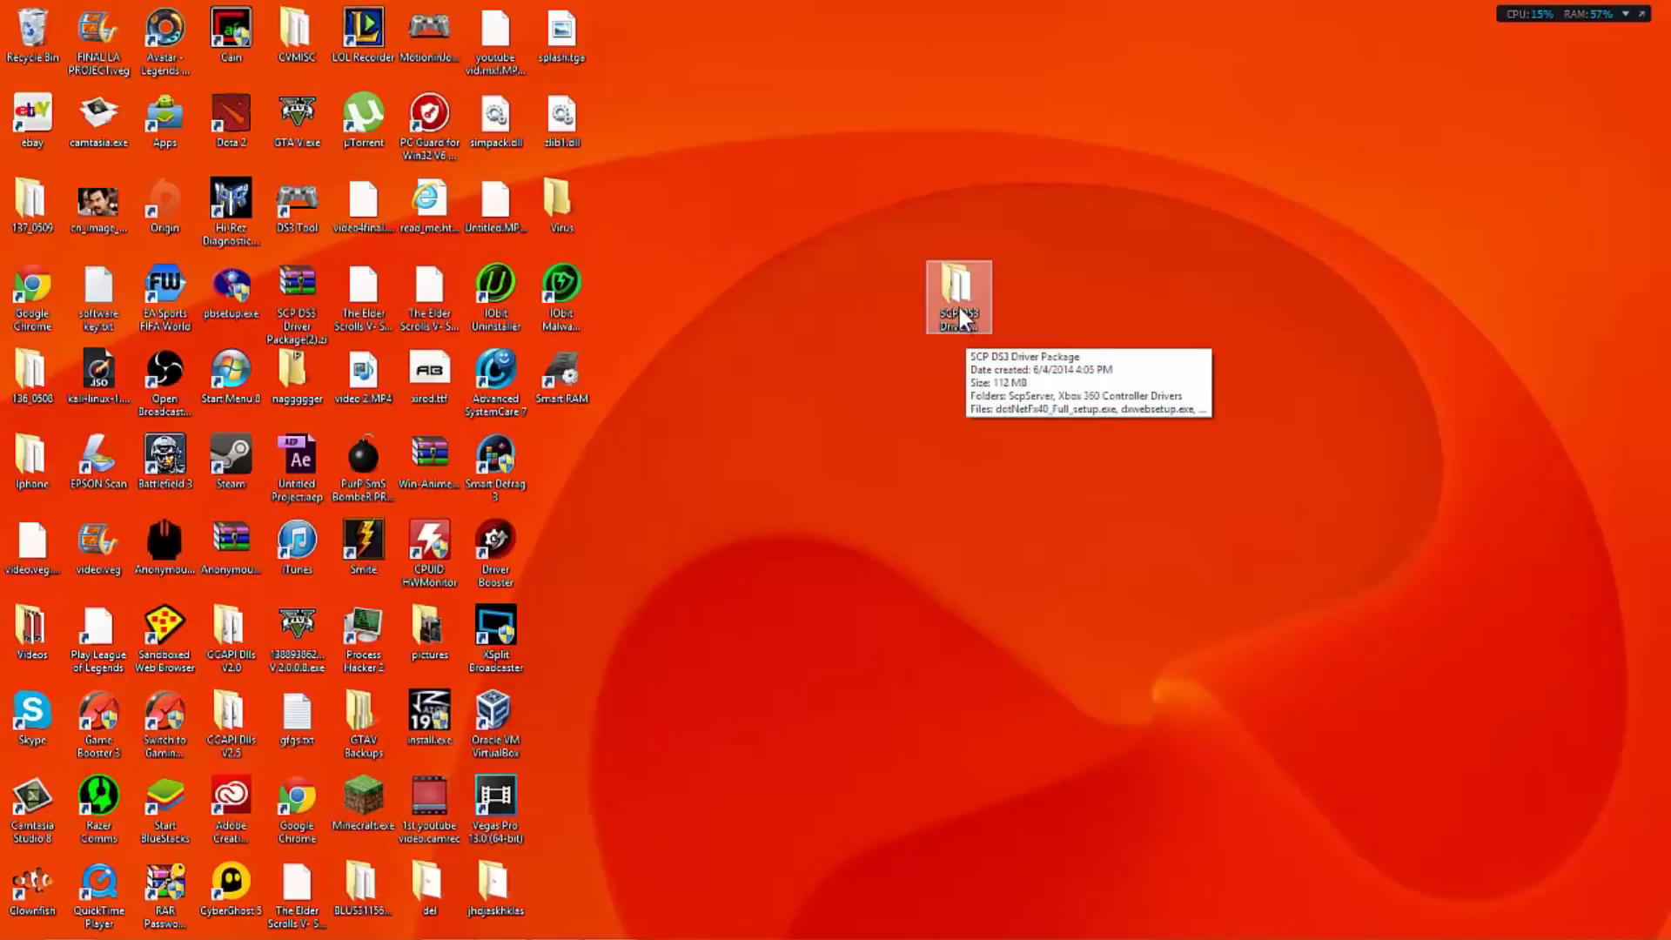
double_click(959, 308)
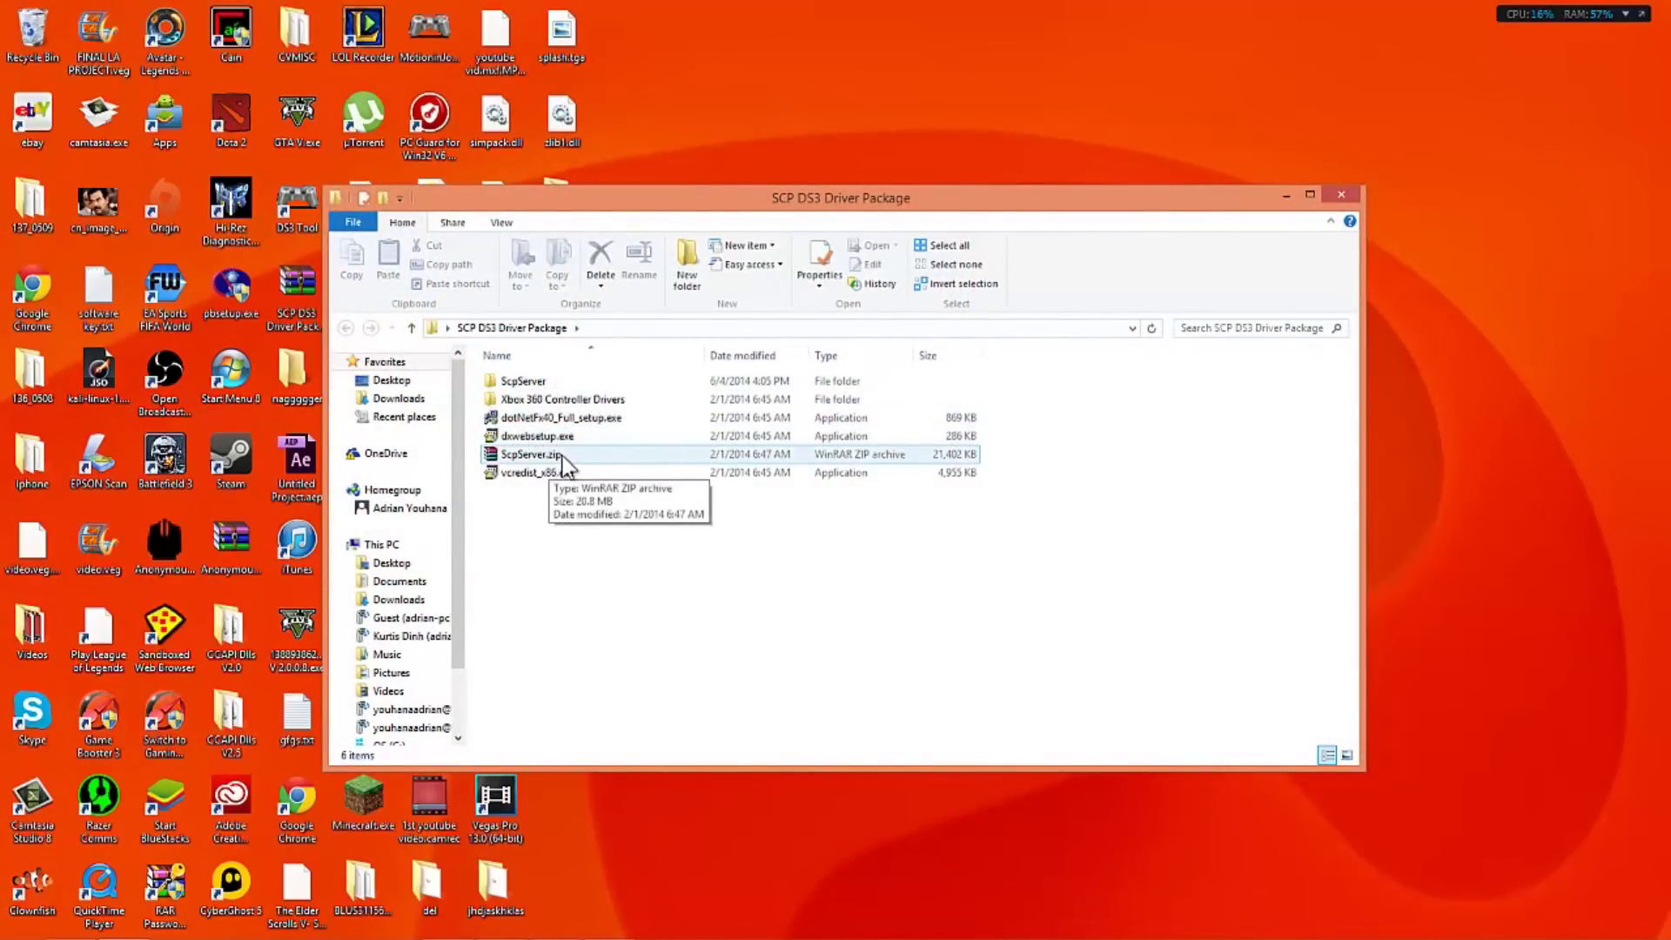
Check the ScpServer.zip context menu and dismiss it without extracting.
left_click(562, 456)
right_click(562, 457)
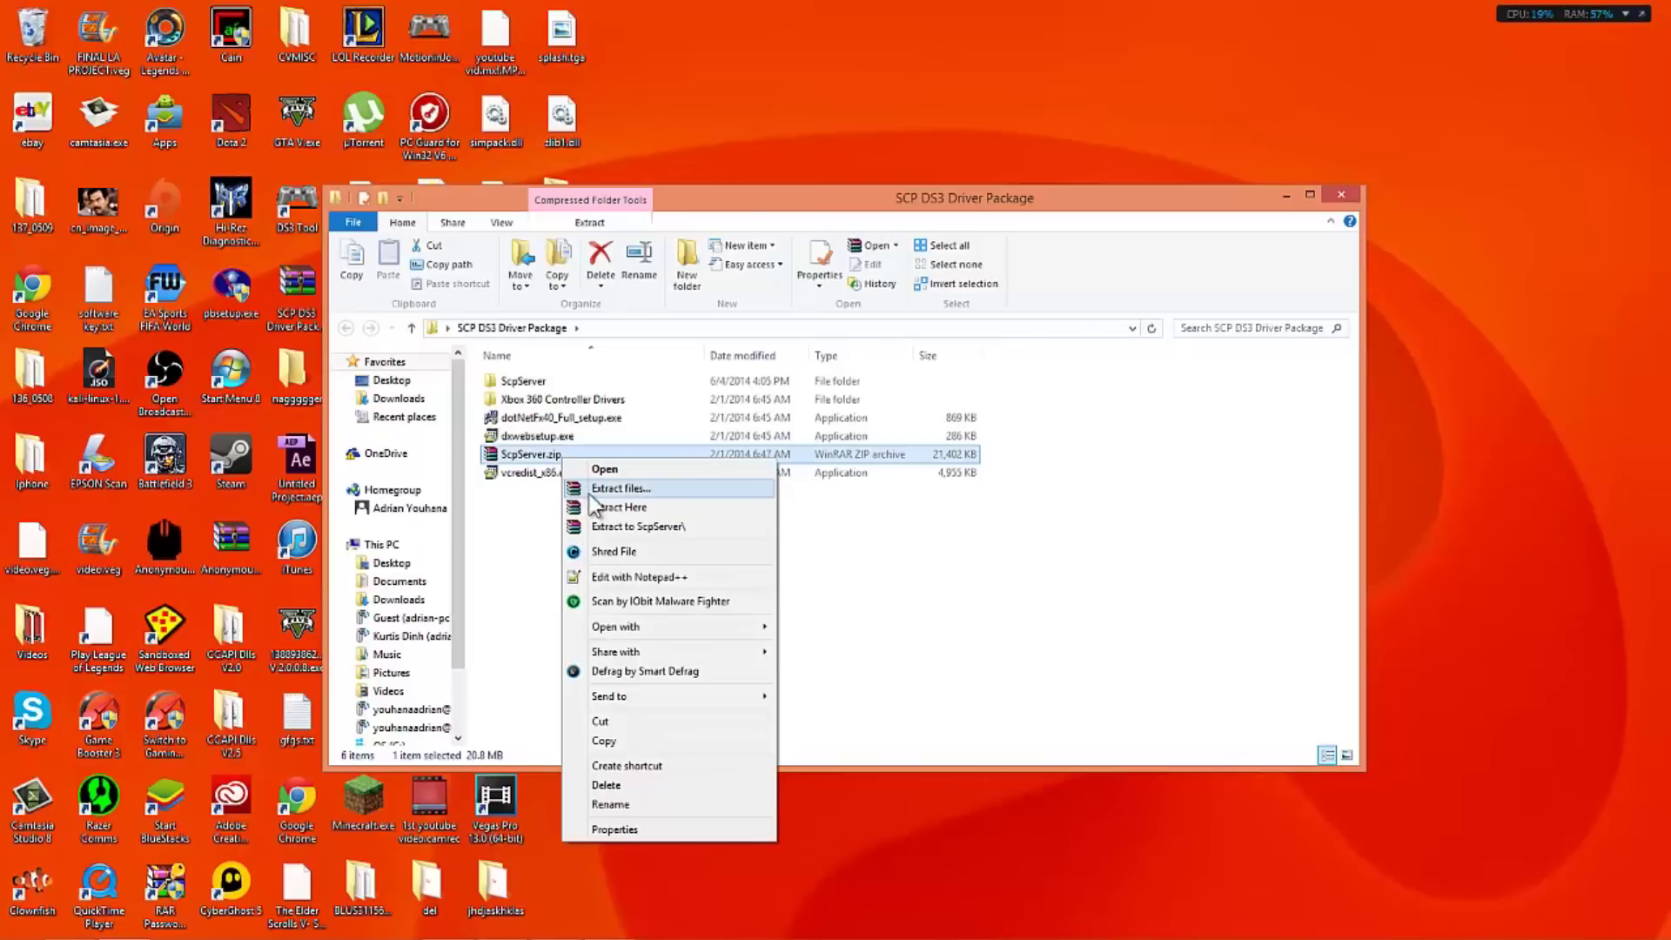
left_click(957, 557)
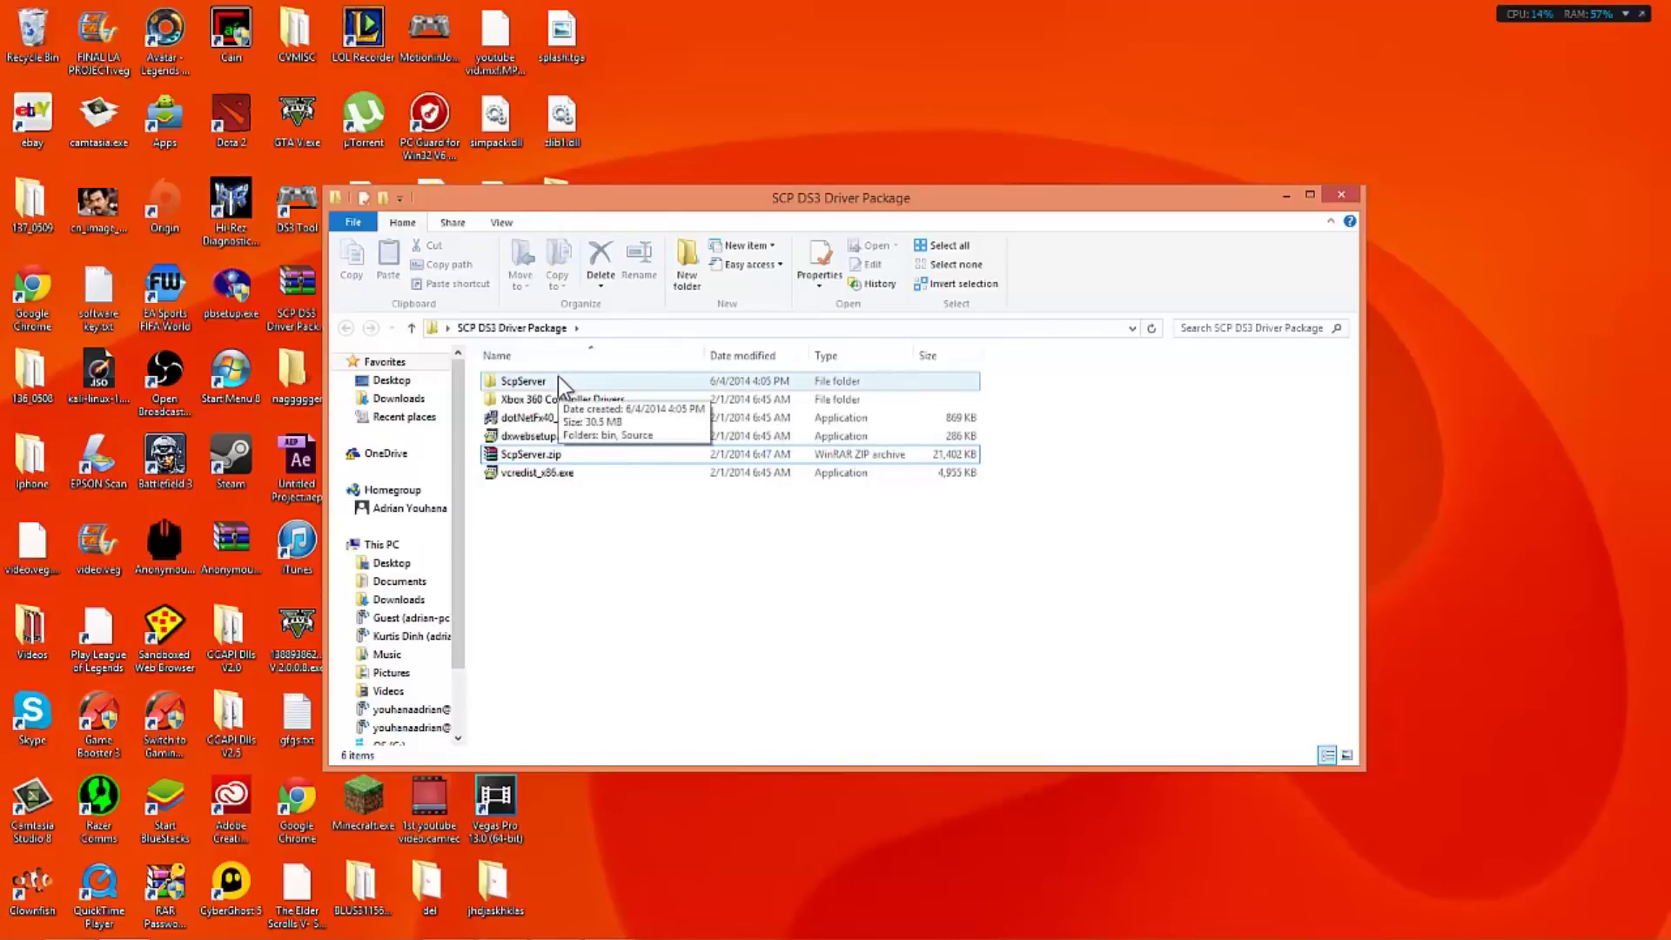
Browse into the ScpServer, bin and Zadig folders and select zadig.exe.
double_click(530, 383)
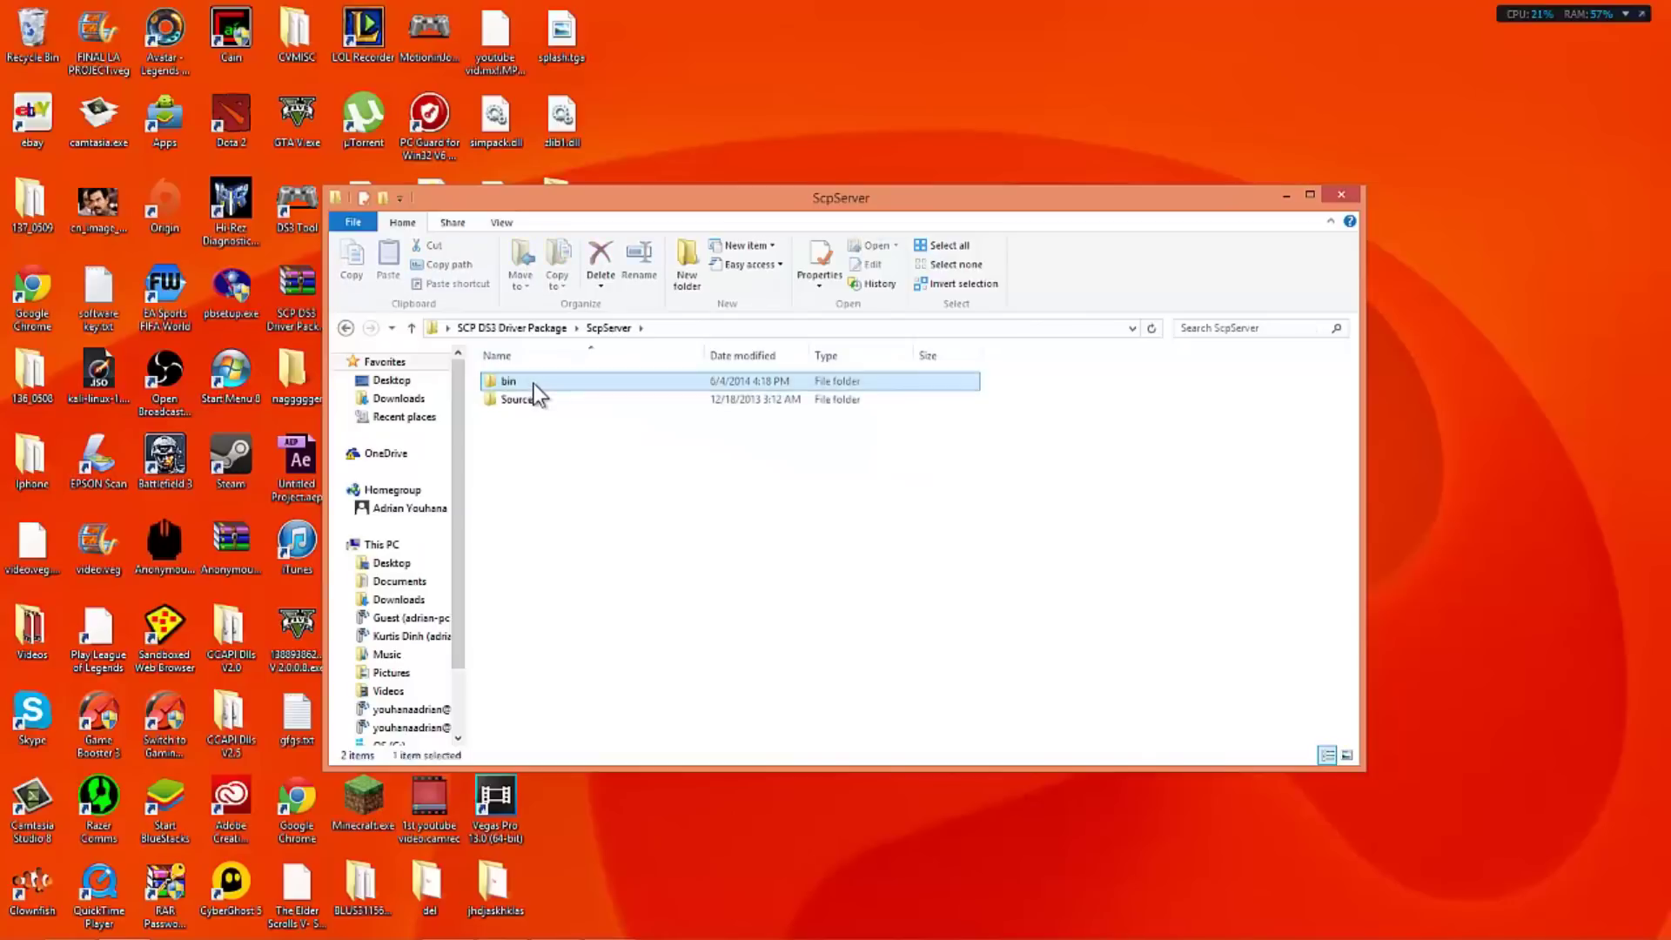
double_click(532, 383)
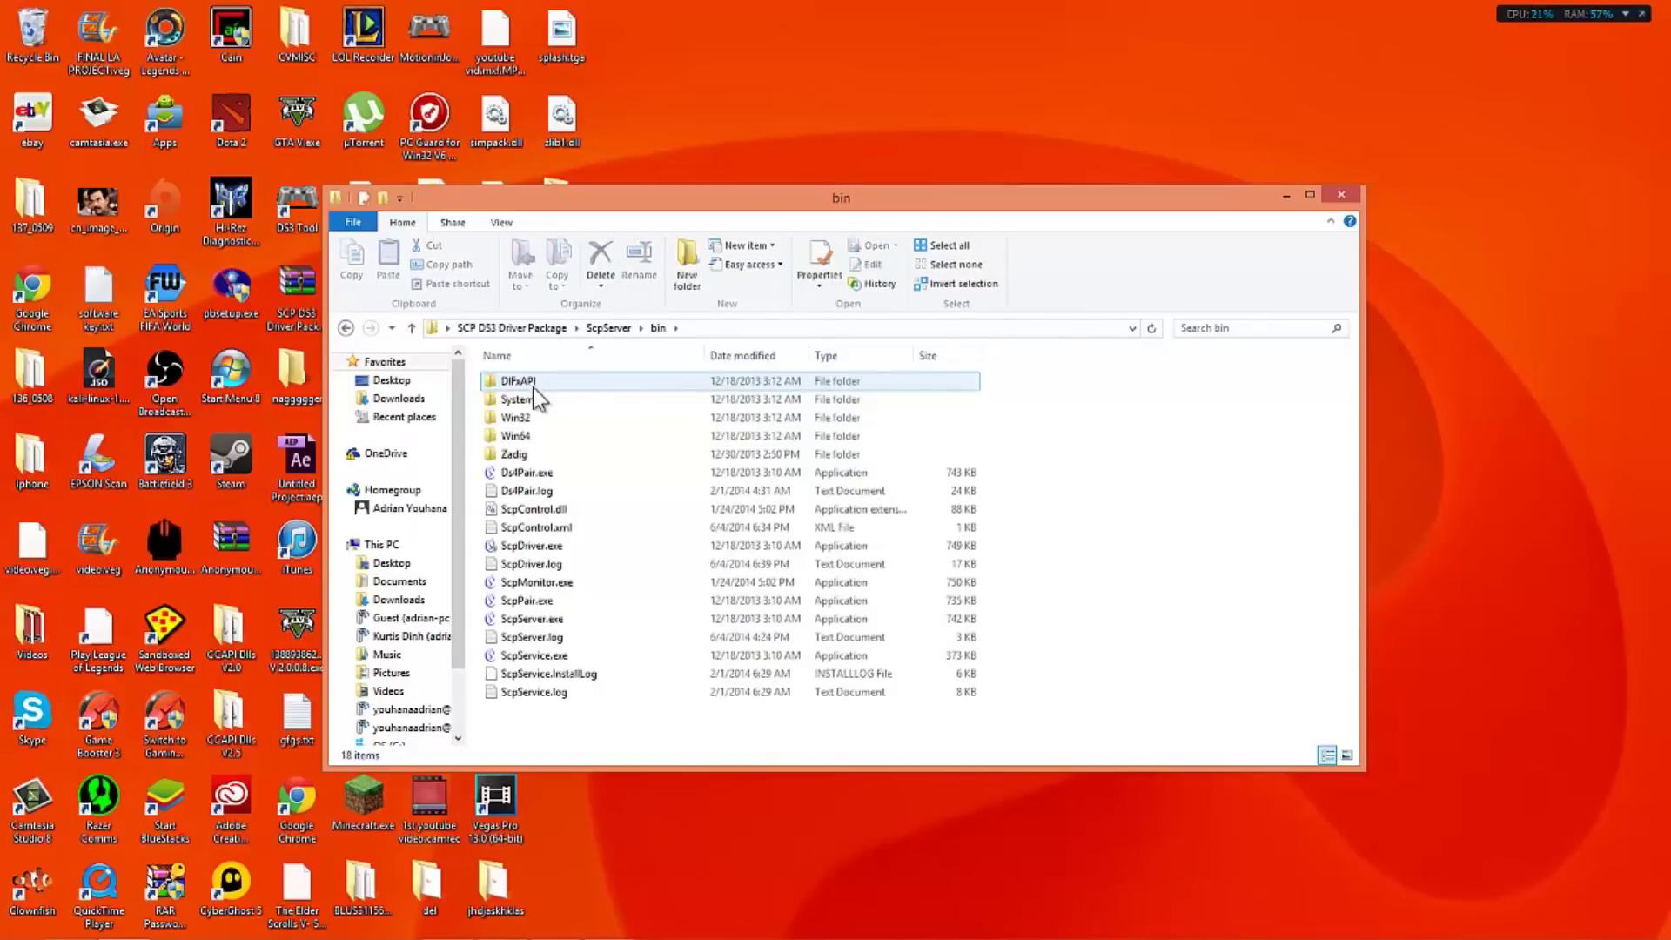
double_click(560, 458)
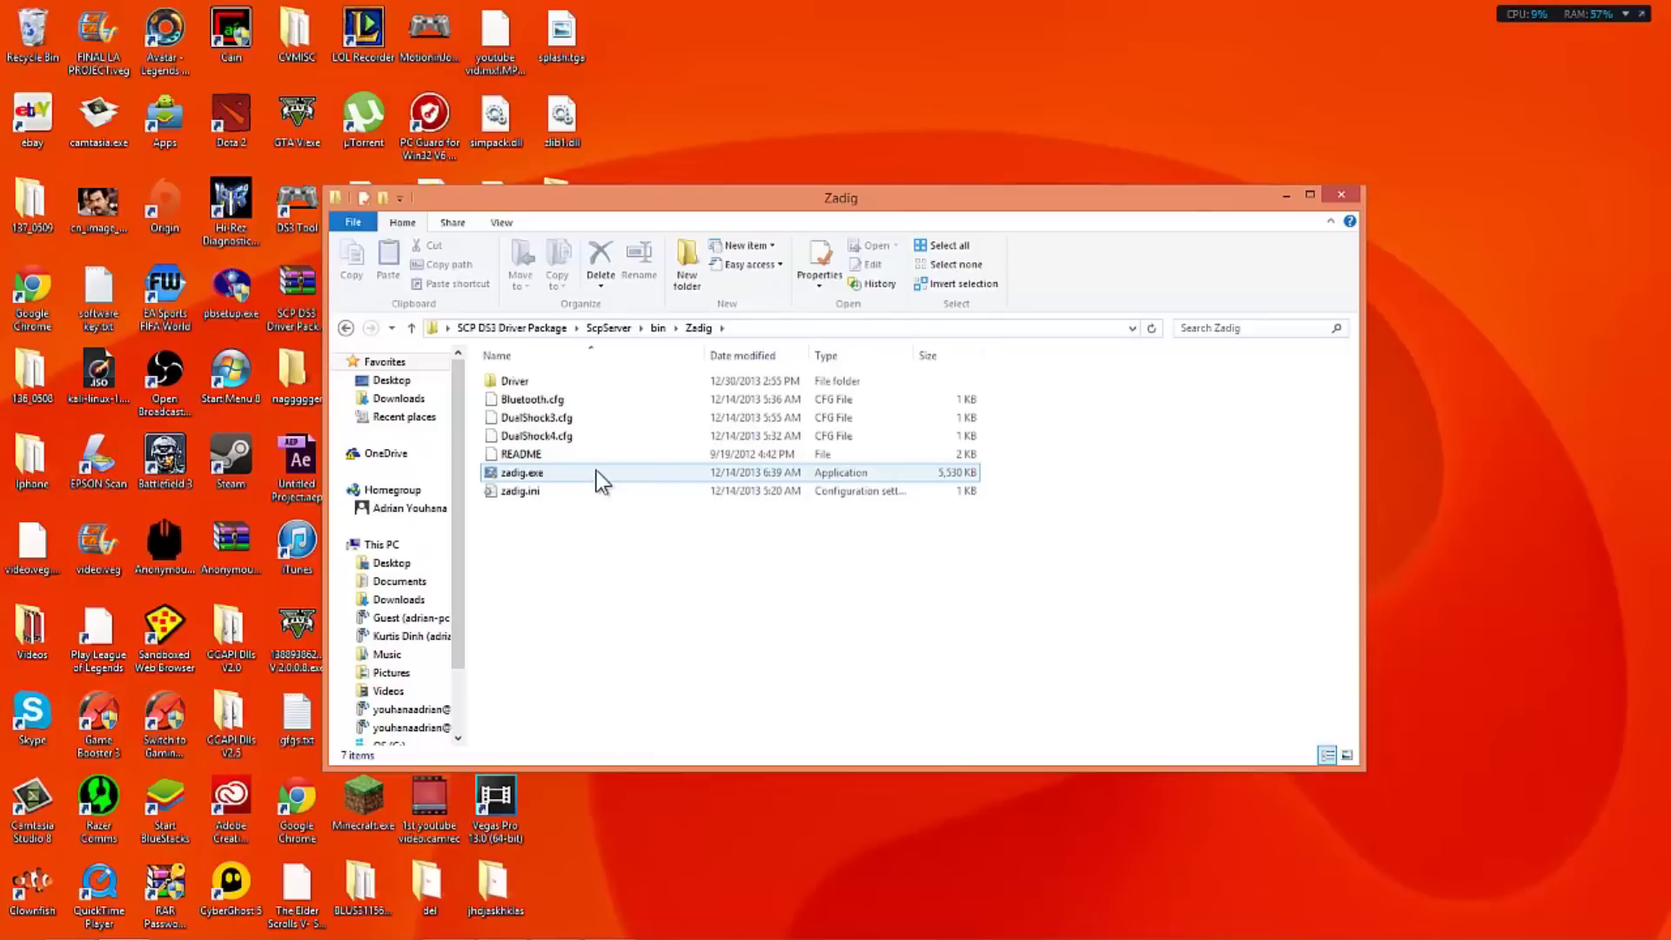
left_click(597, 472)
Run zadig.exe as administrator, starting Zadig with WinUSB as the target driver.
right_click(602, 473)
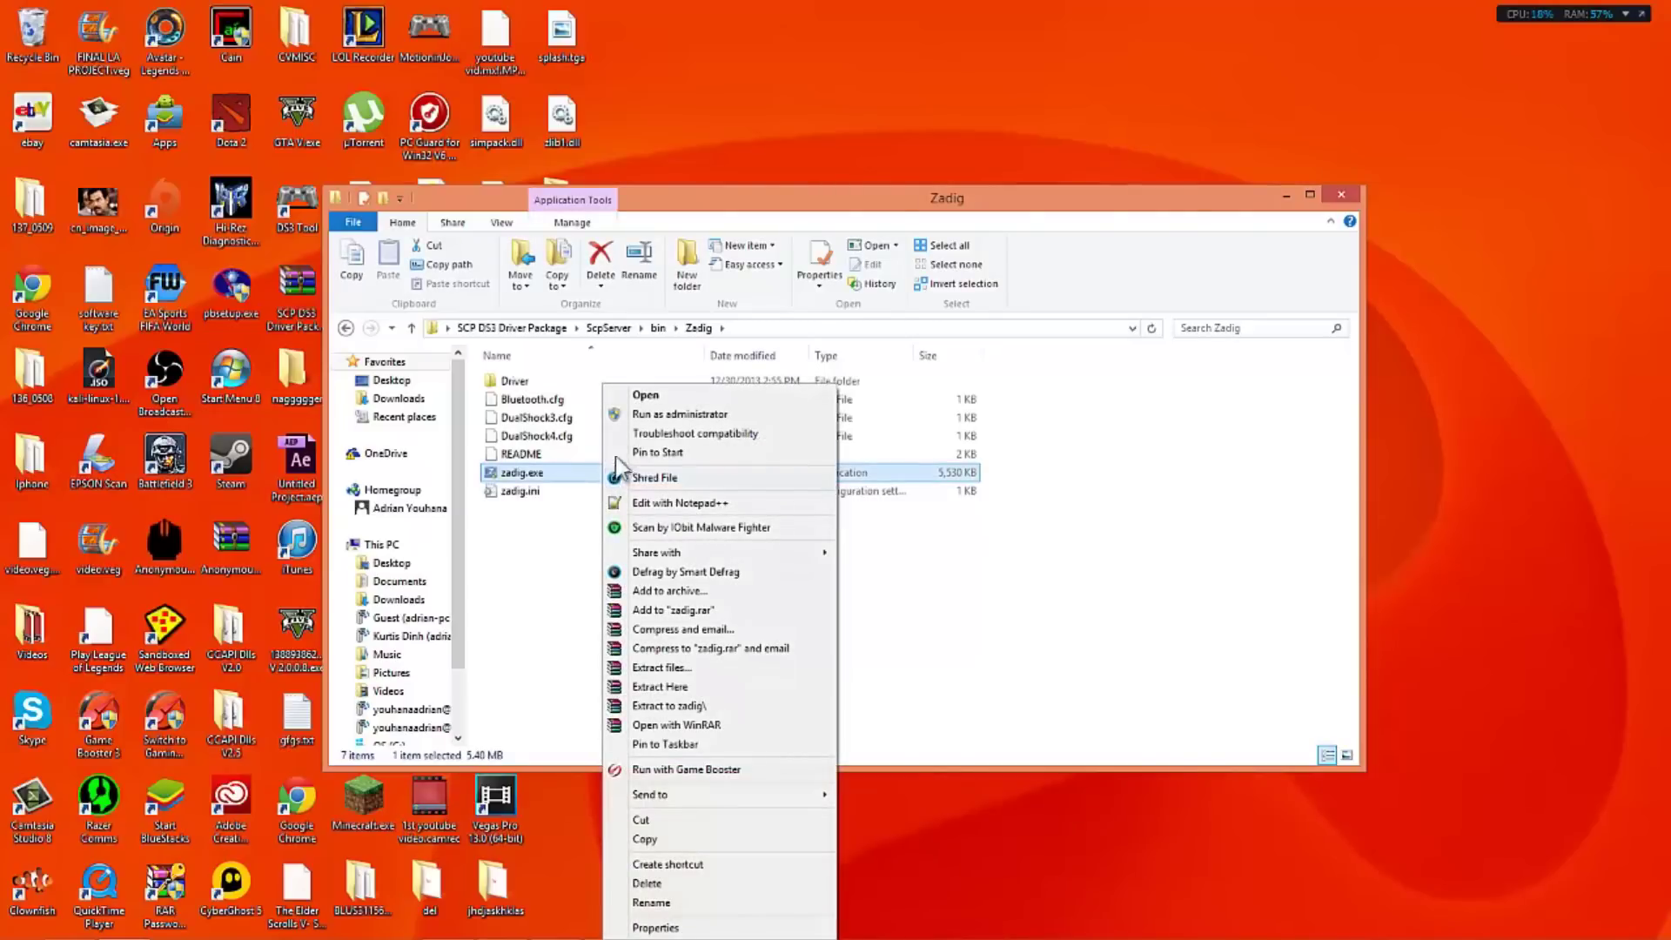
left_click(638, 418)
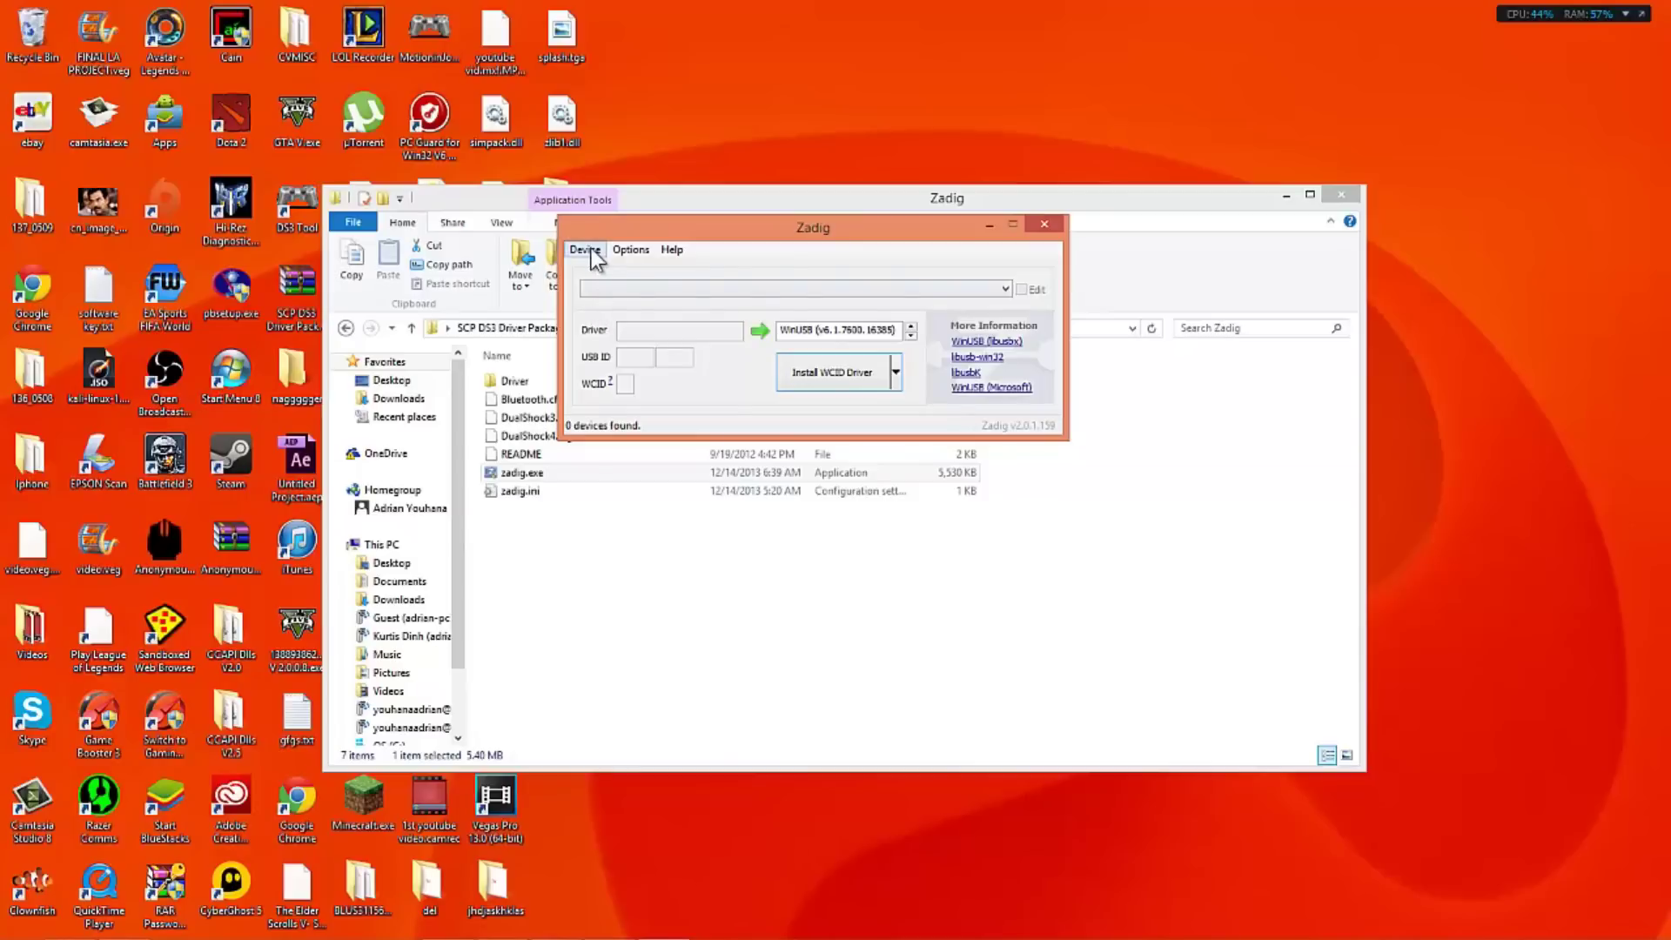
left_click(588, 250)
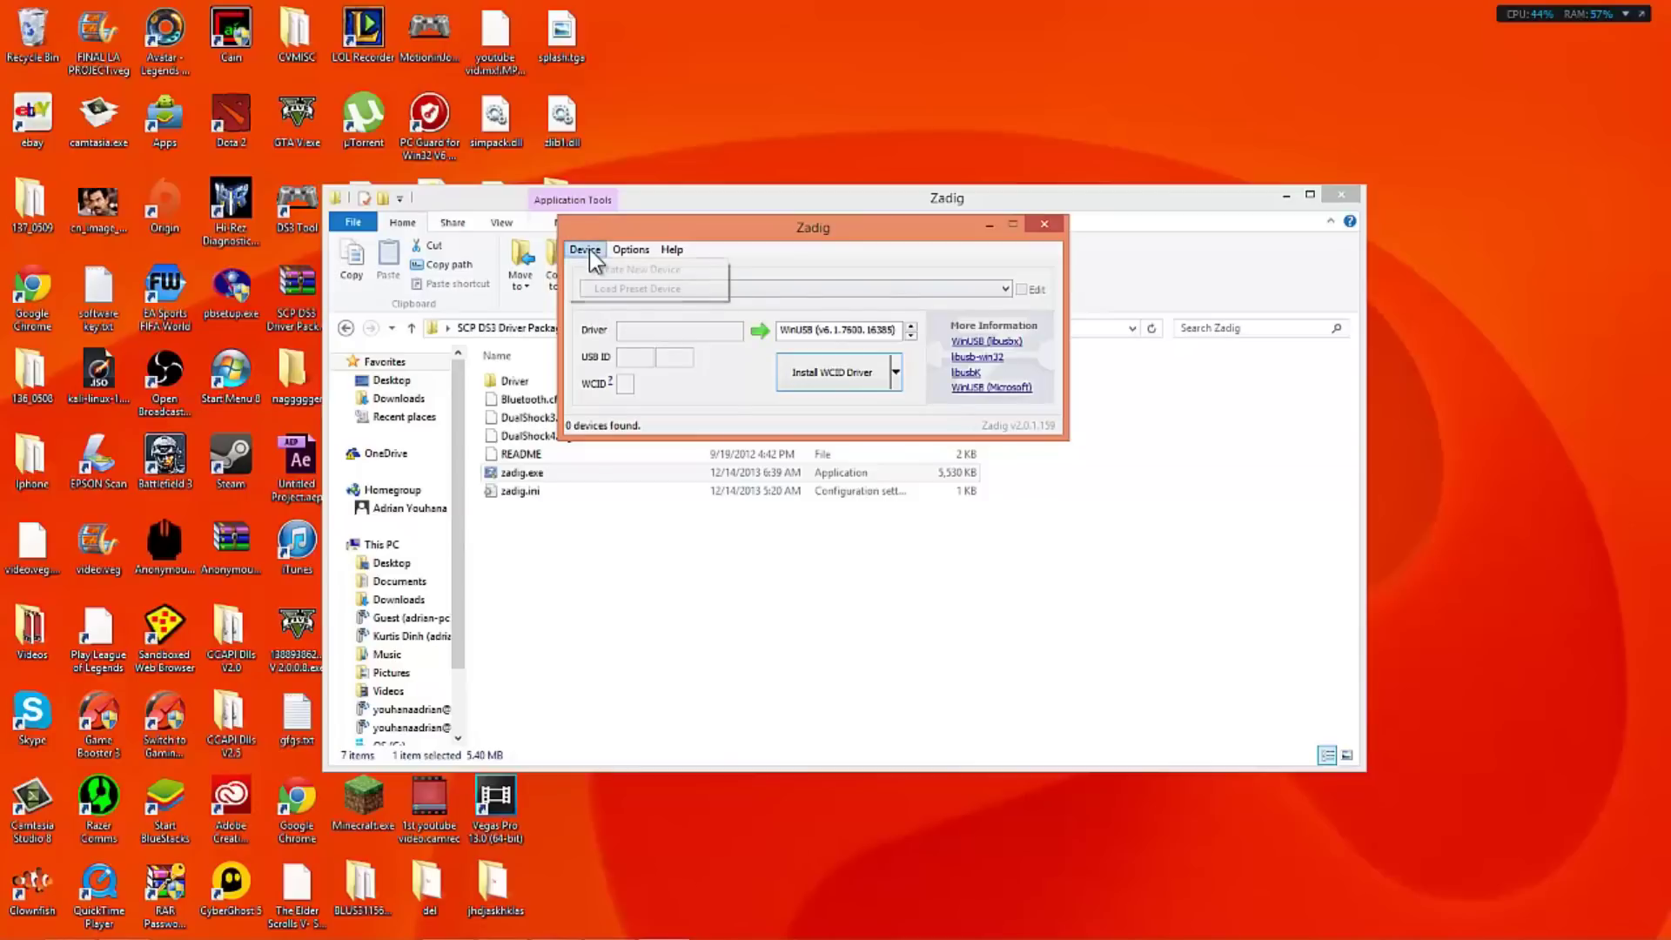
Load the DualShock4.cfg preset so Wireless Controller (USB ID 054C 05C4) targets WinUSB.
left_click(657, 293)
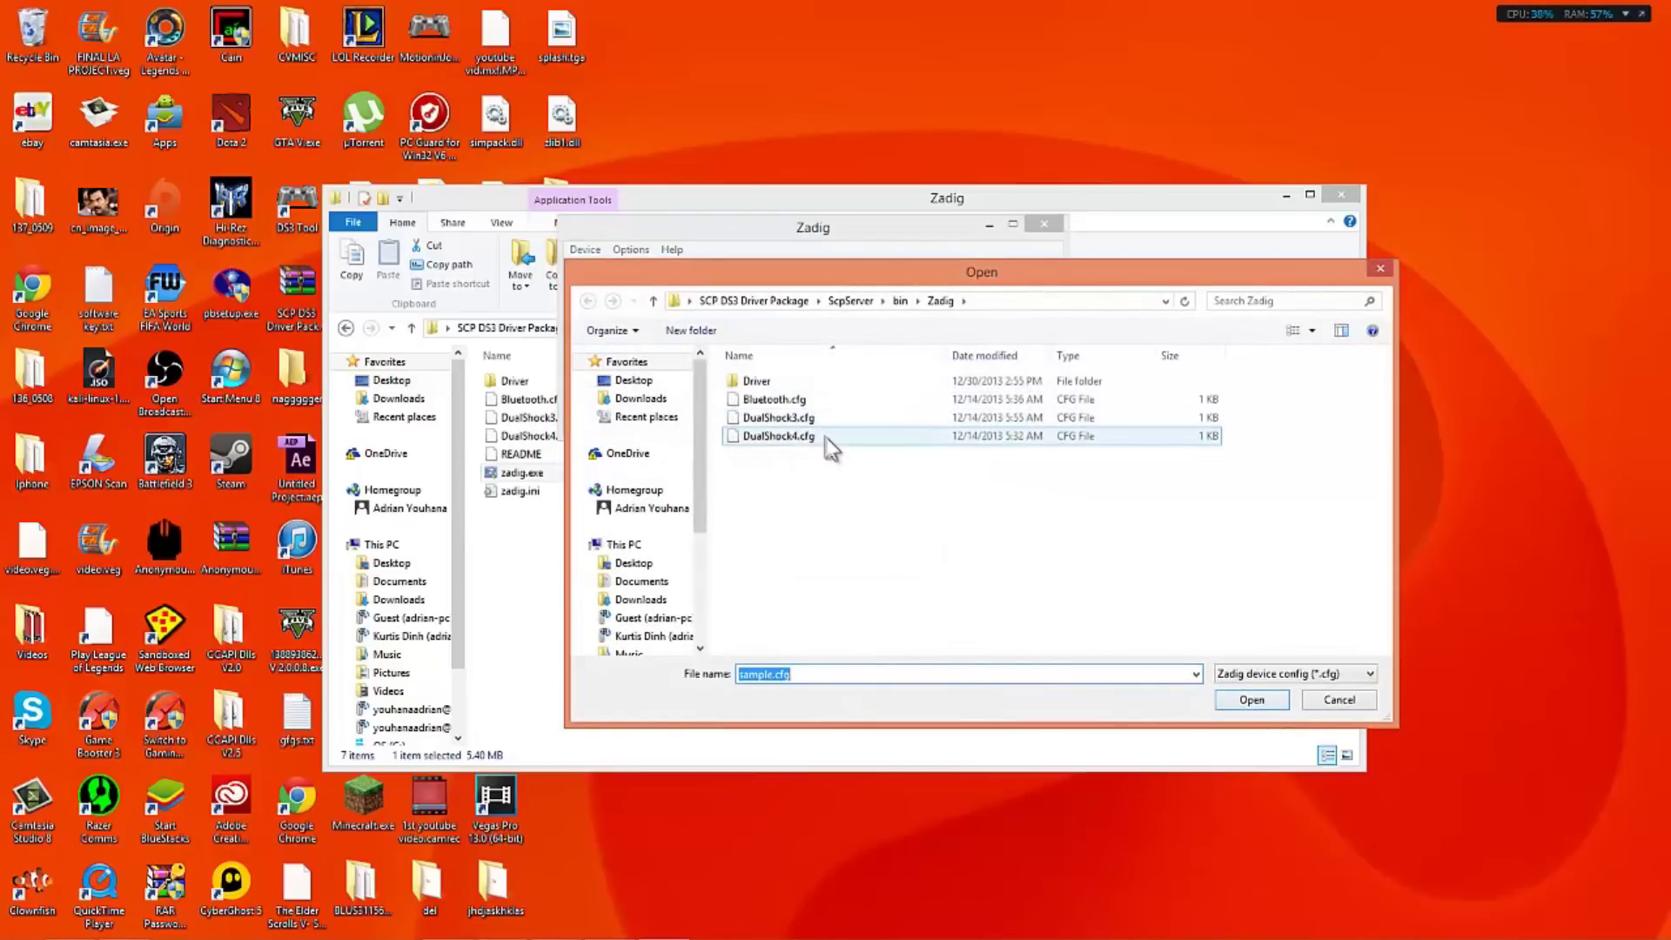
left_click(827, 439)
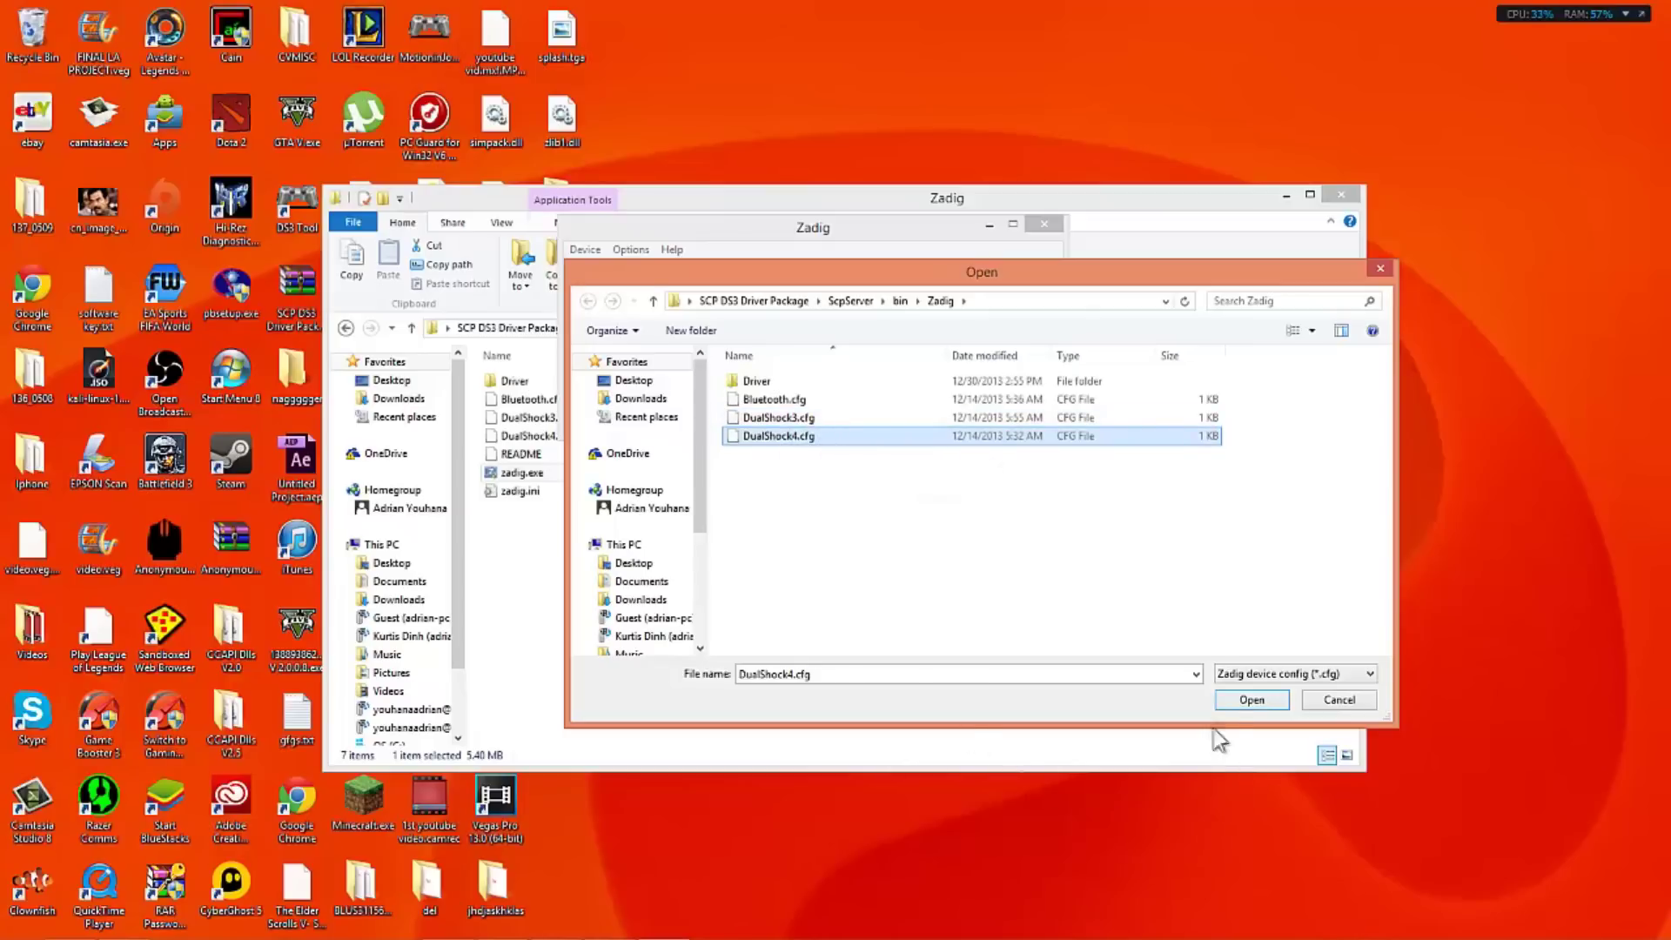
left_click(1249, 701)
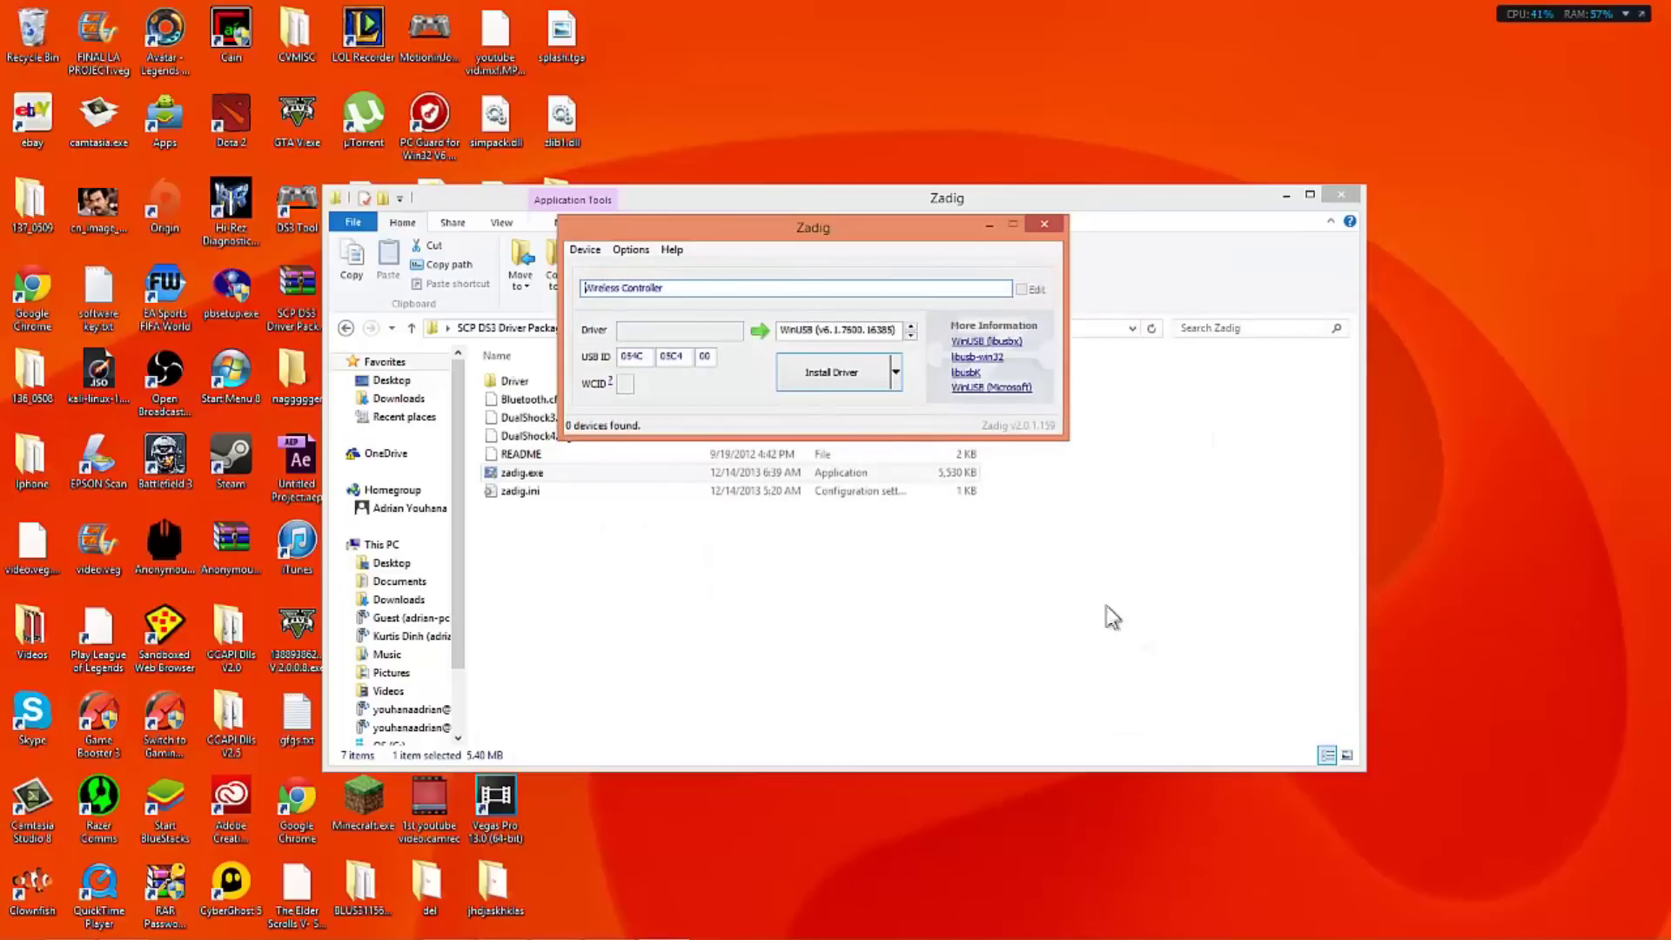
List all devices and reinstall the WinUSB driver on the Wireless Controller.
left_click(618, 249)
left_click(630, 268)
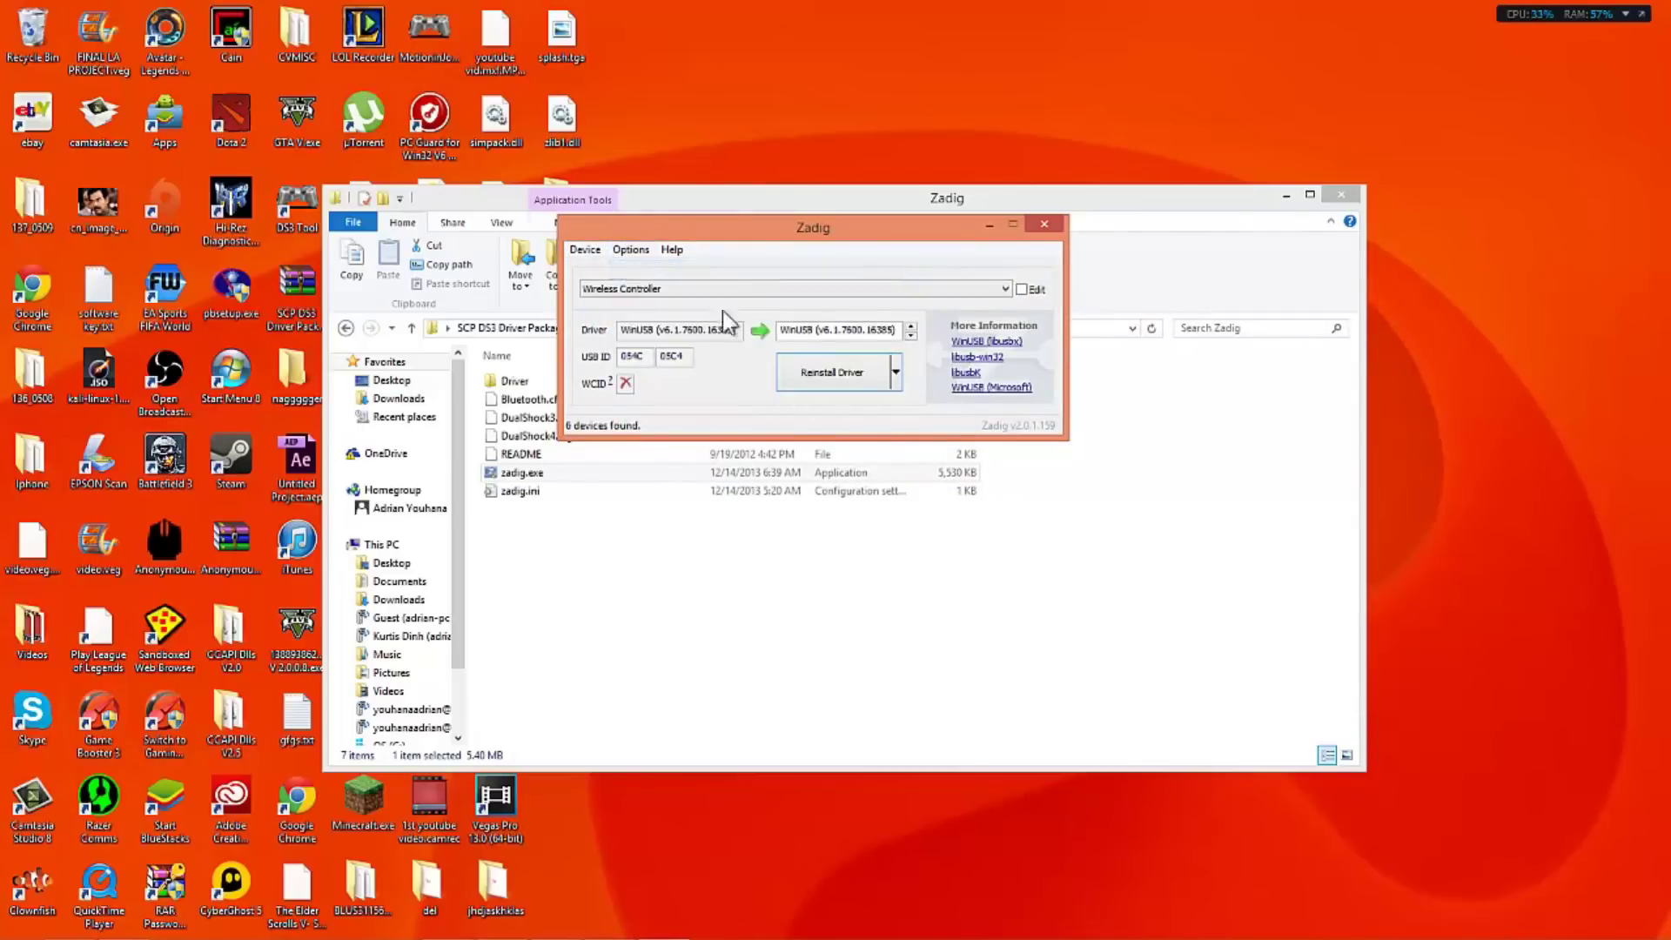
left_click(719, 288)
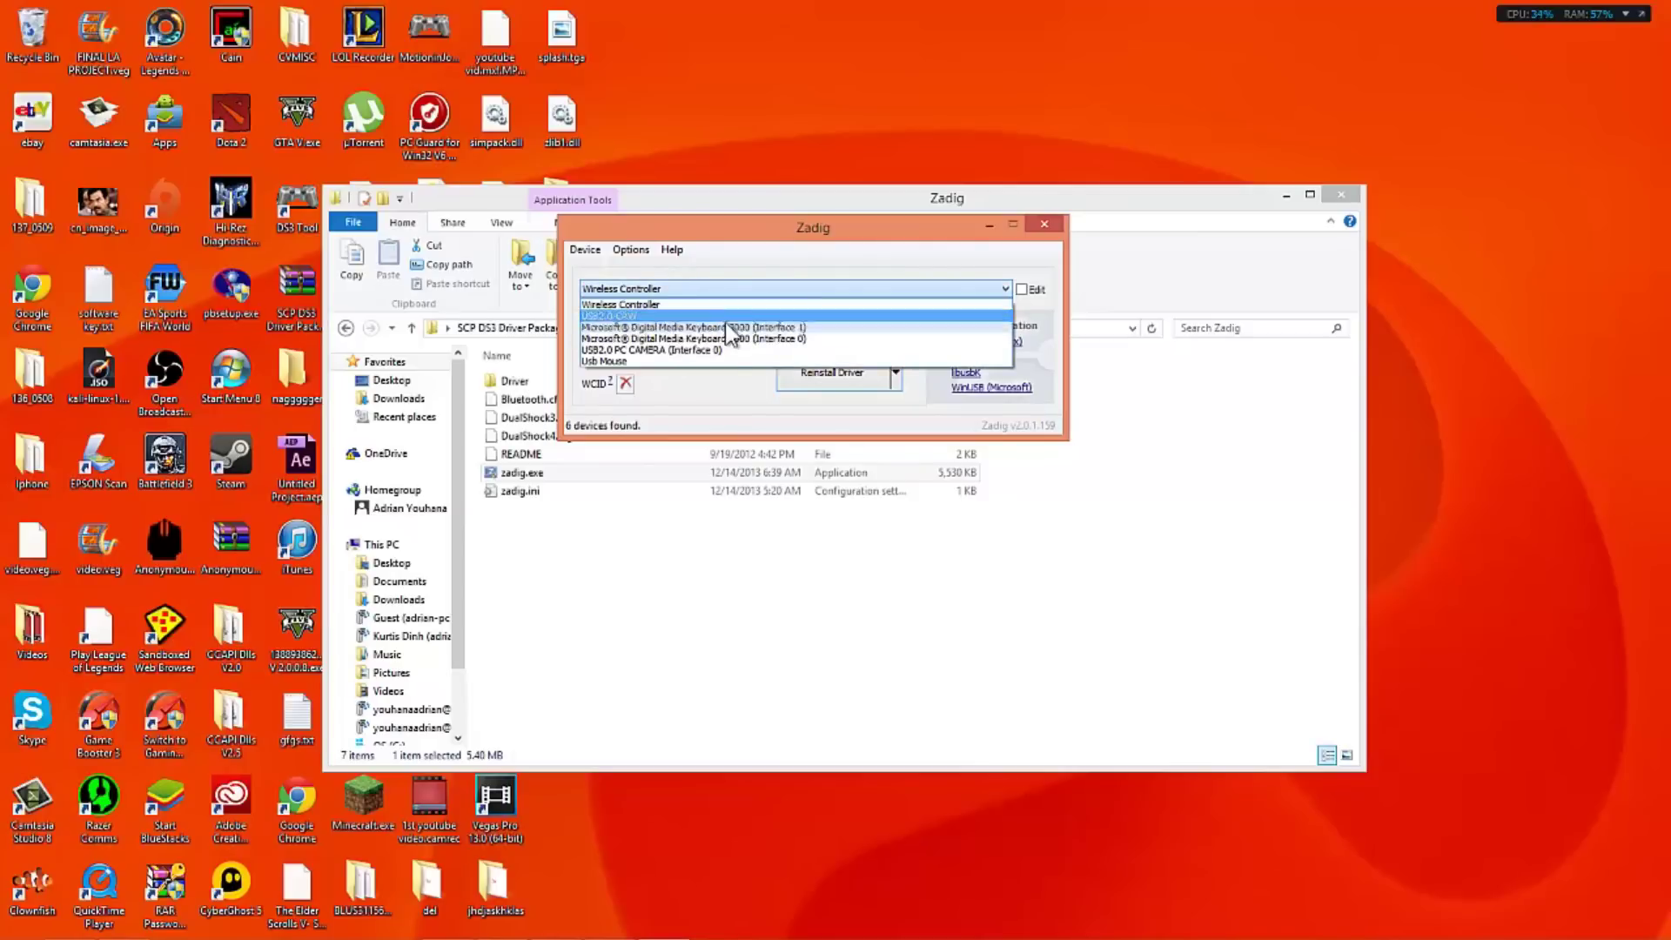
left_click(682, 302)
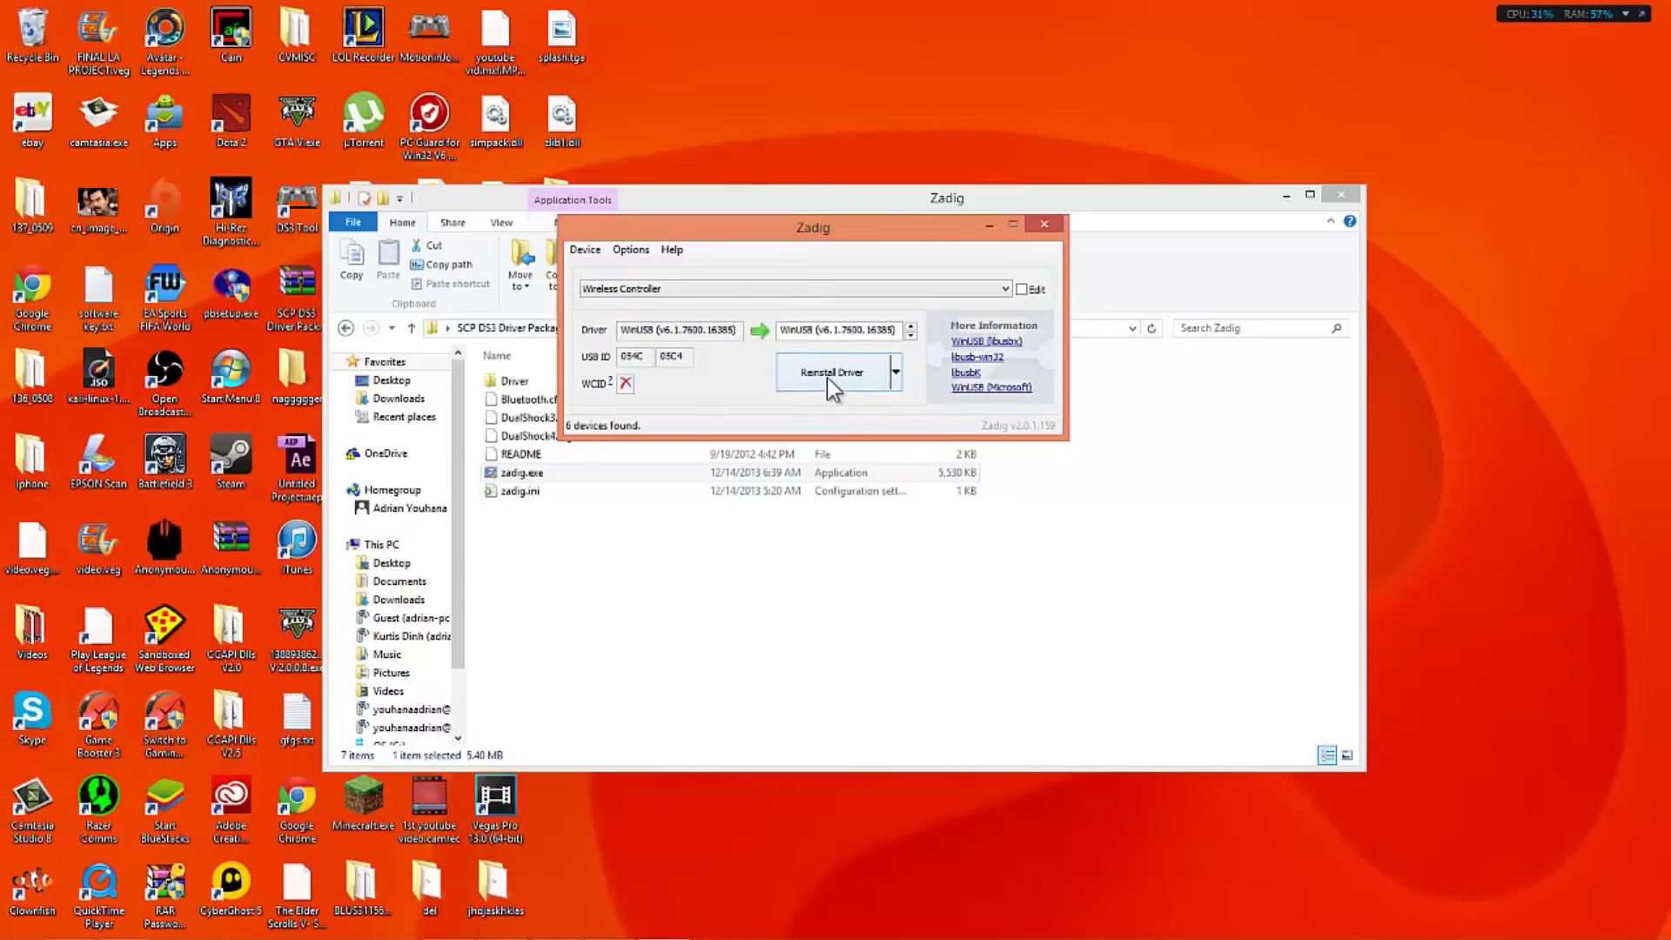
left_click(827, 378)
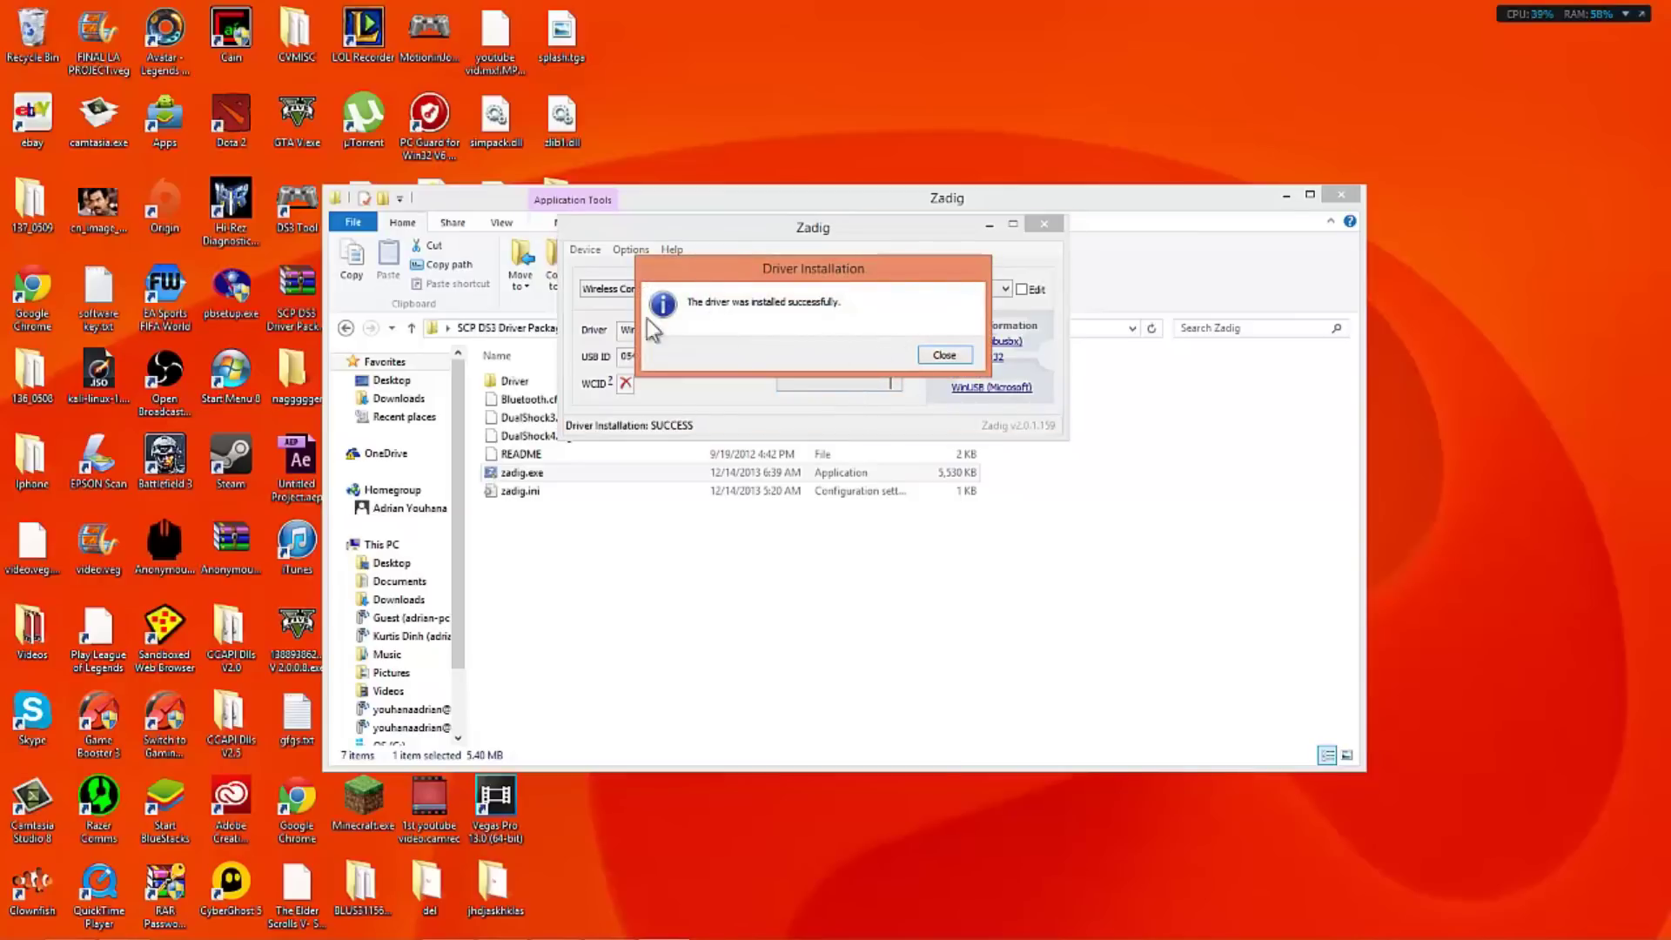
left_click(945, 356)
Close Zadig, return to the bin folder and select ScpDriver.exe.
left_click(1044, 224)
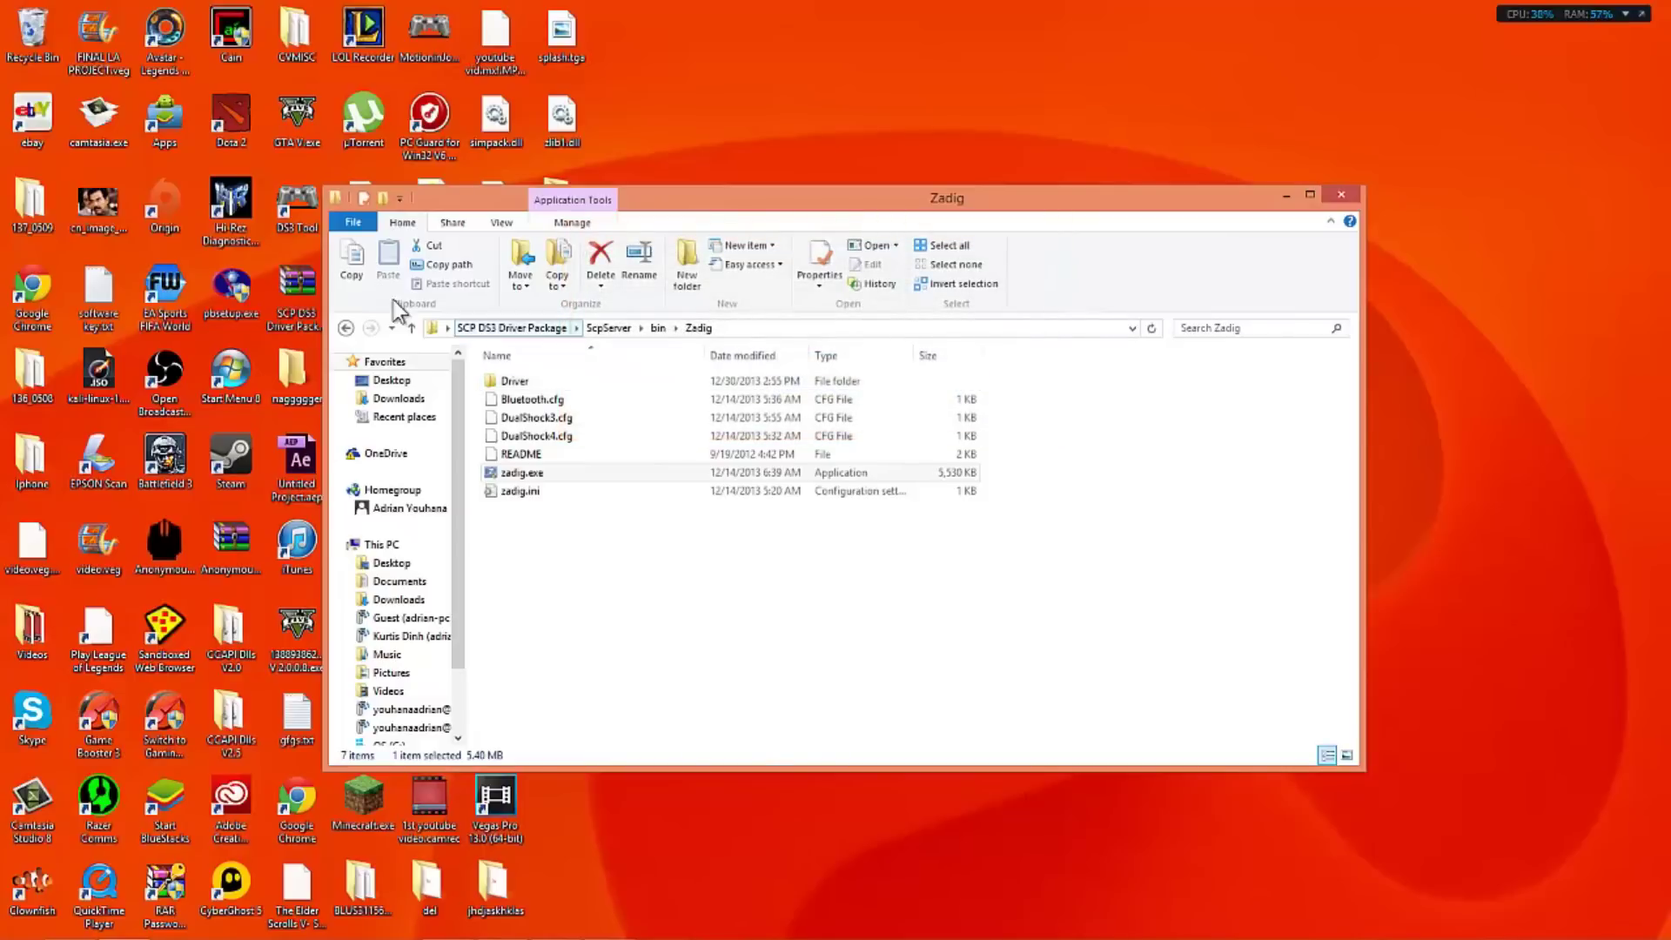
left_click(346, 327)
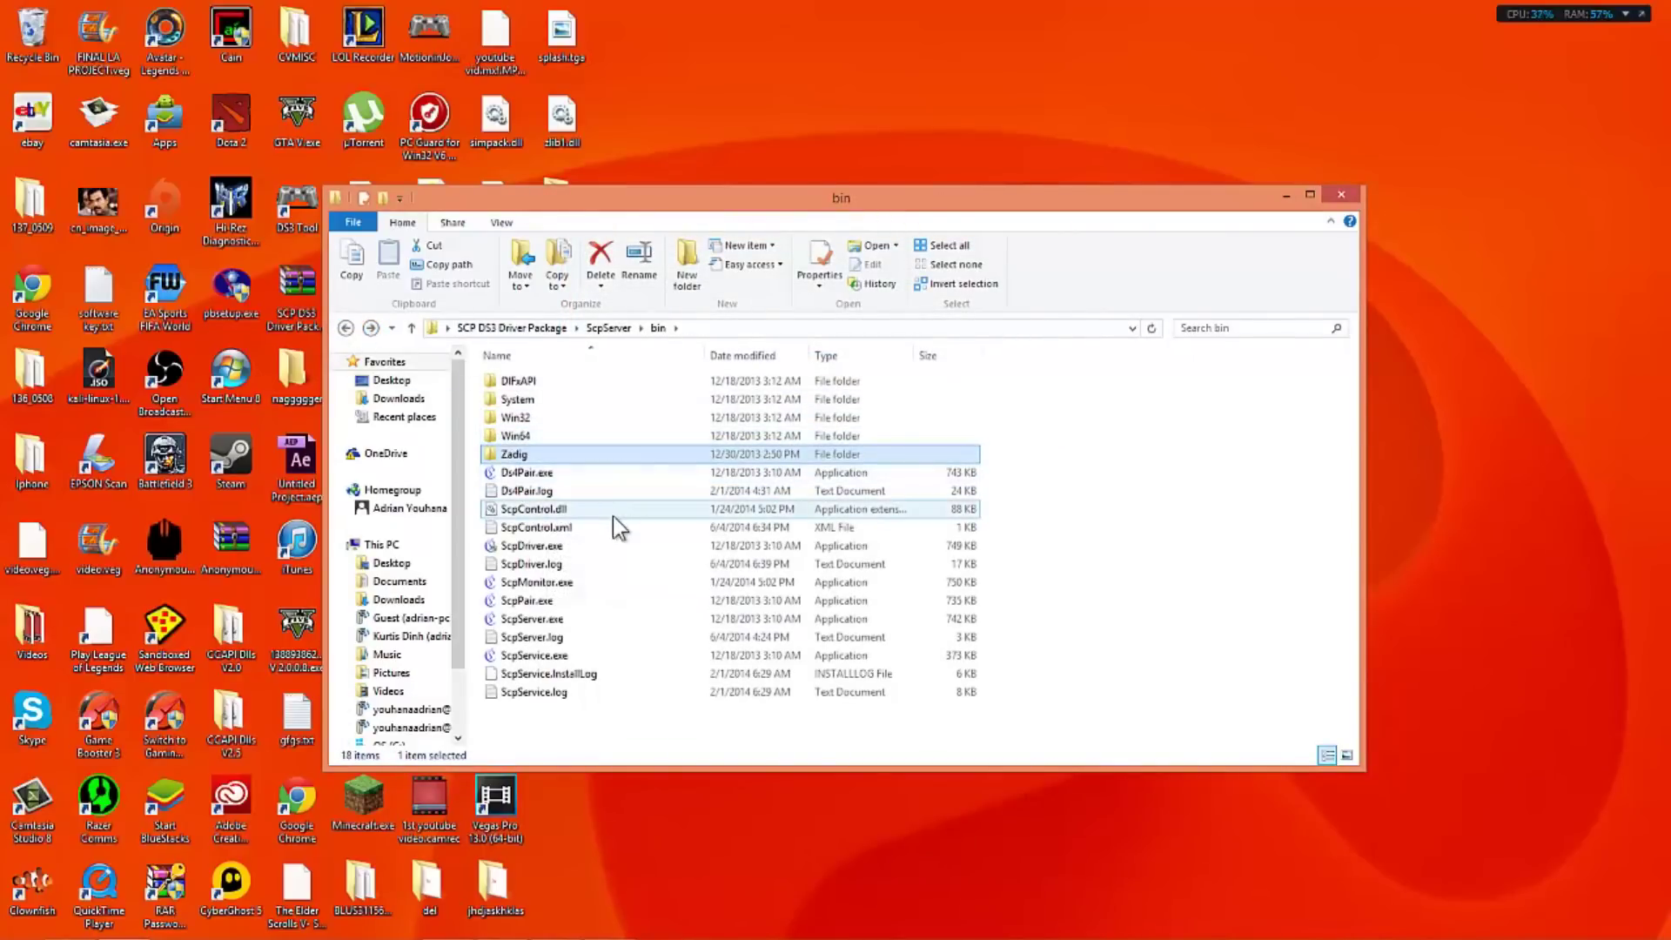
left_click(573, 547)
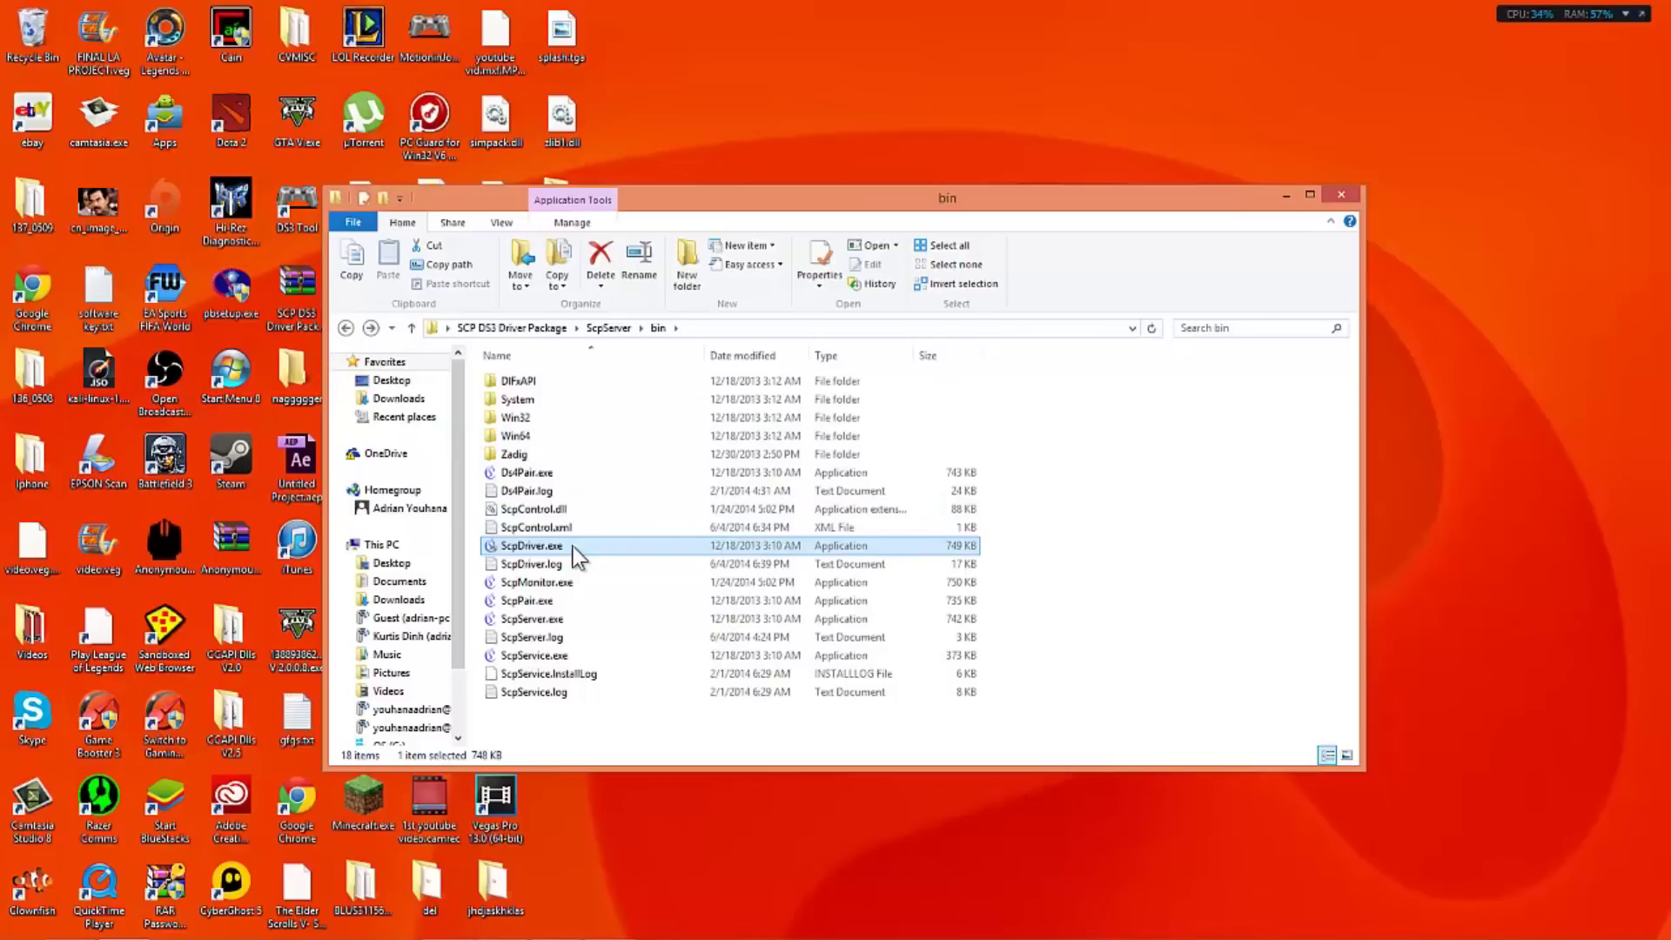
Run ScpDriver.exe as administrator and install without Bluetooth Driver and Configure Service, then exit.
right_click(572, 546)
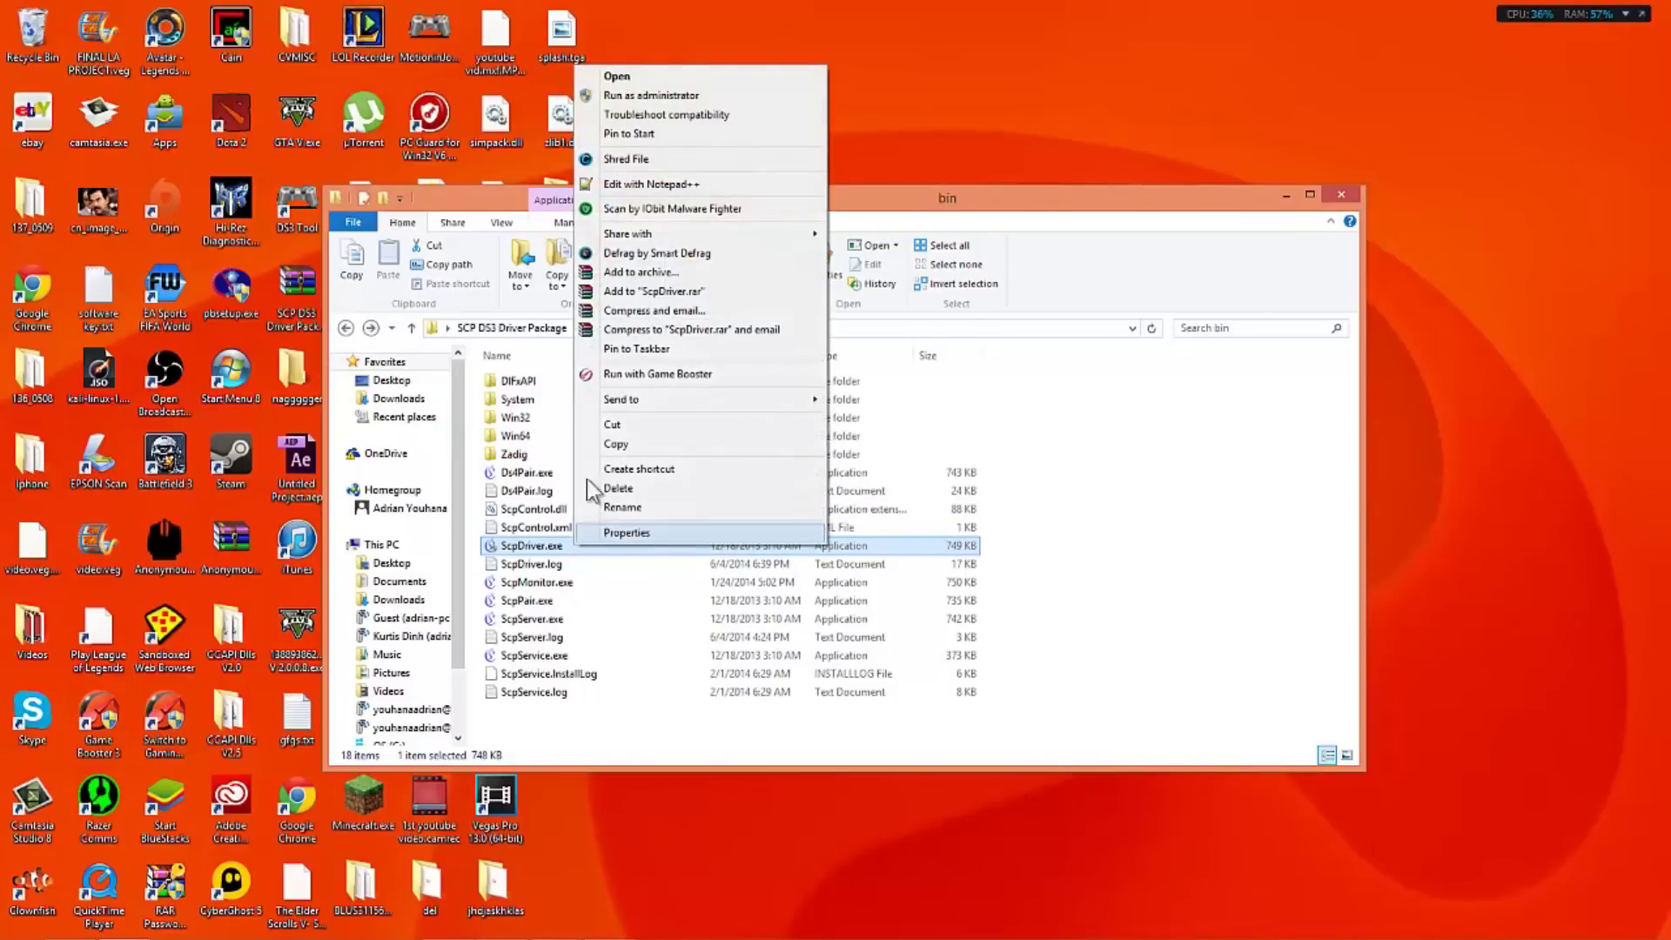
left_click(661, 96)
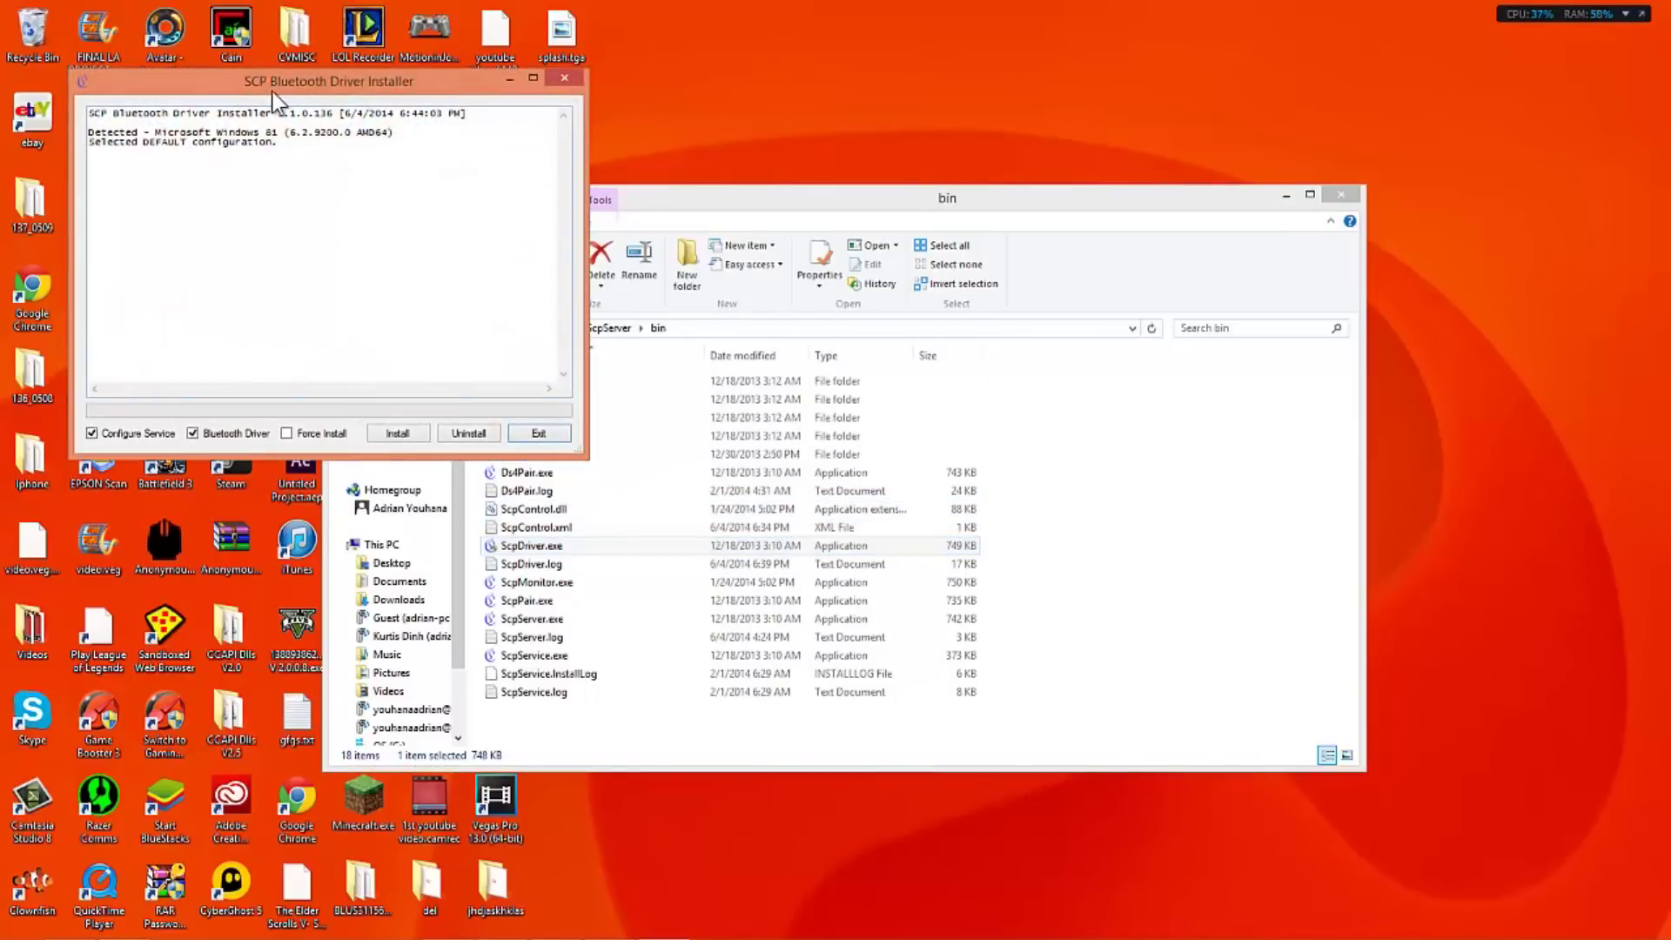
left_click_drag(283, 102, 594, 132)
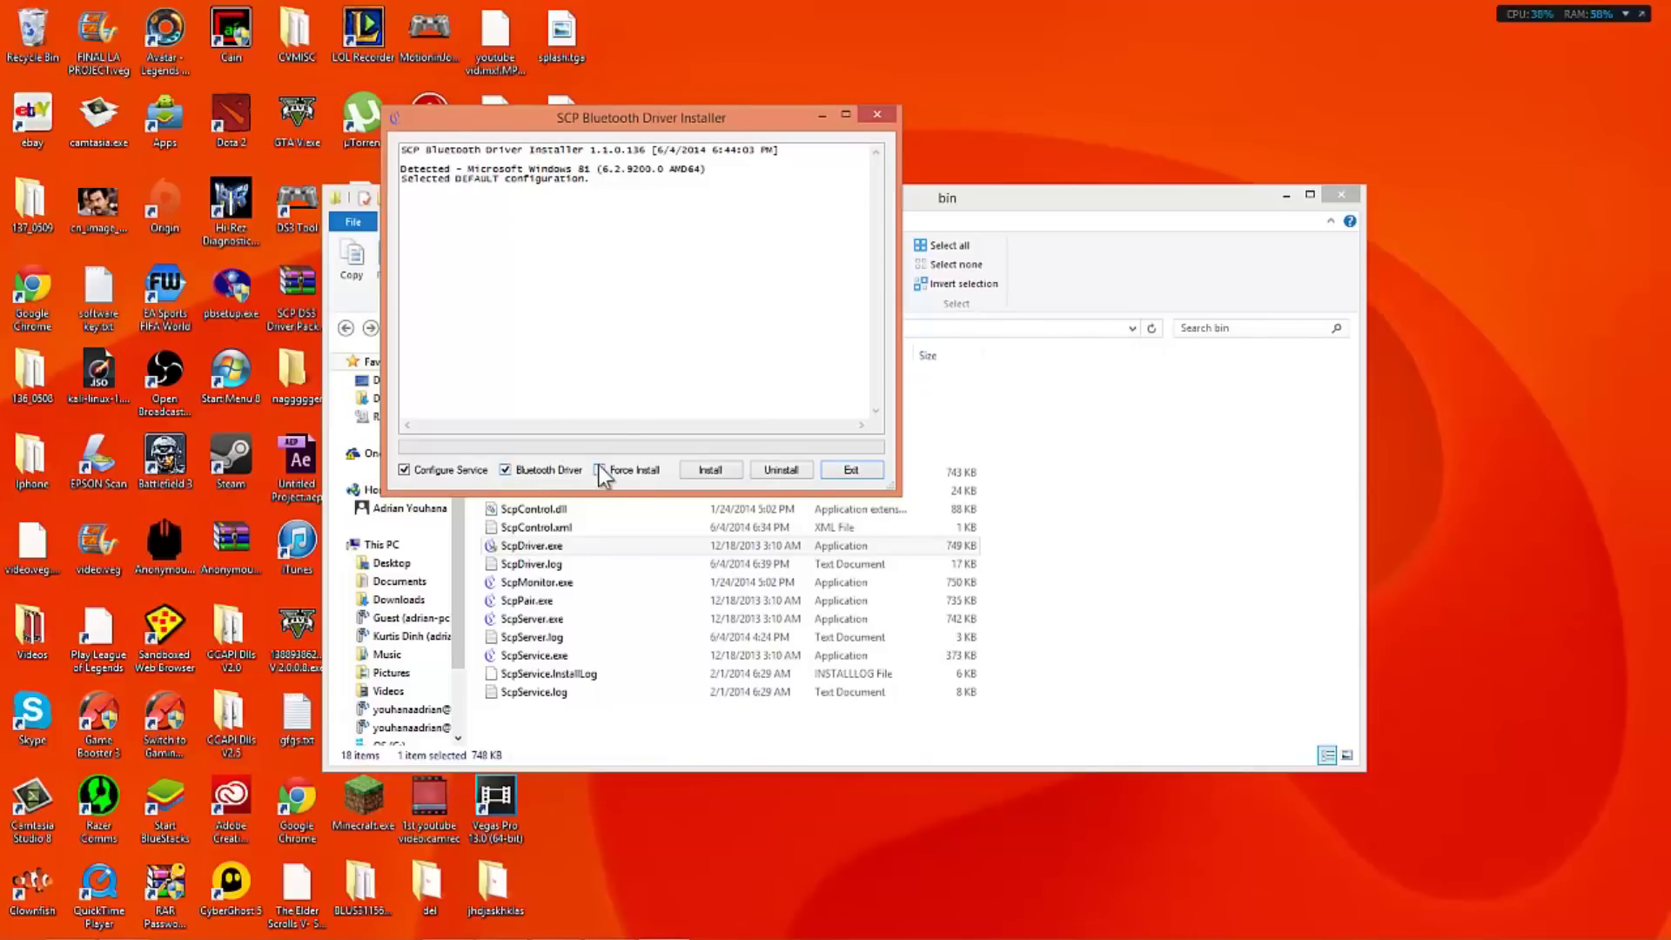
left_click(521, 468)
left_click(420, 470)
left_click(716, 474)
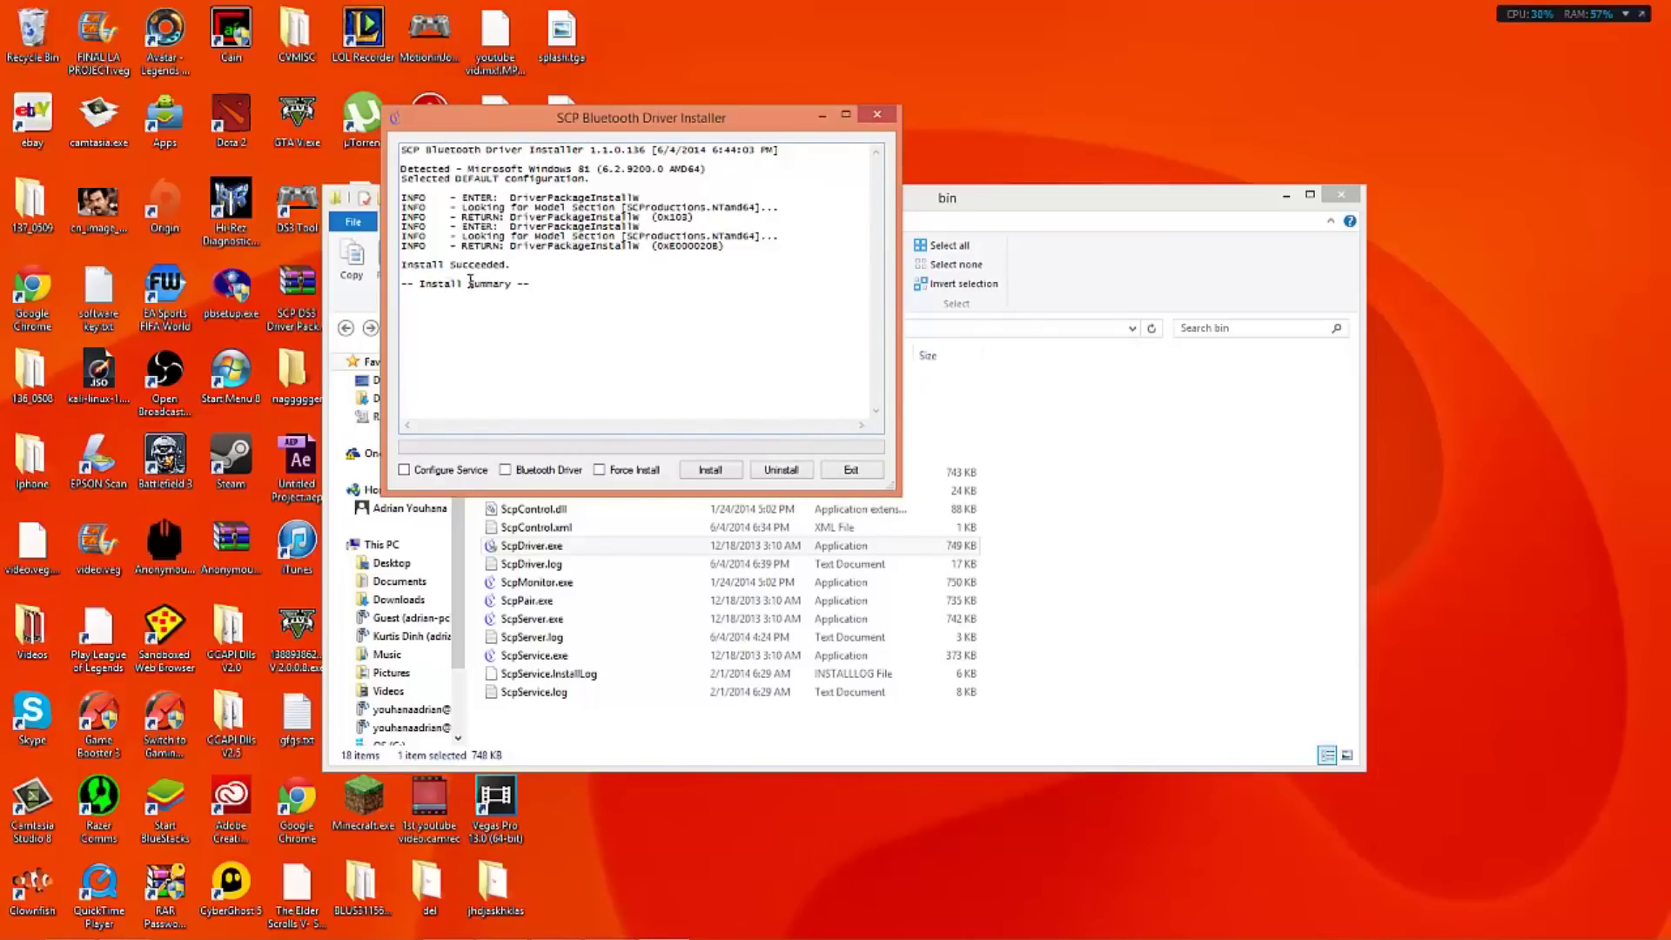
left_click(851, 469)
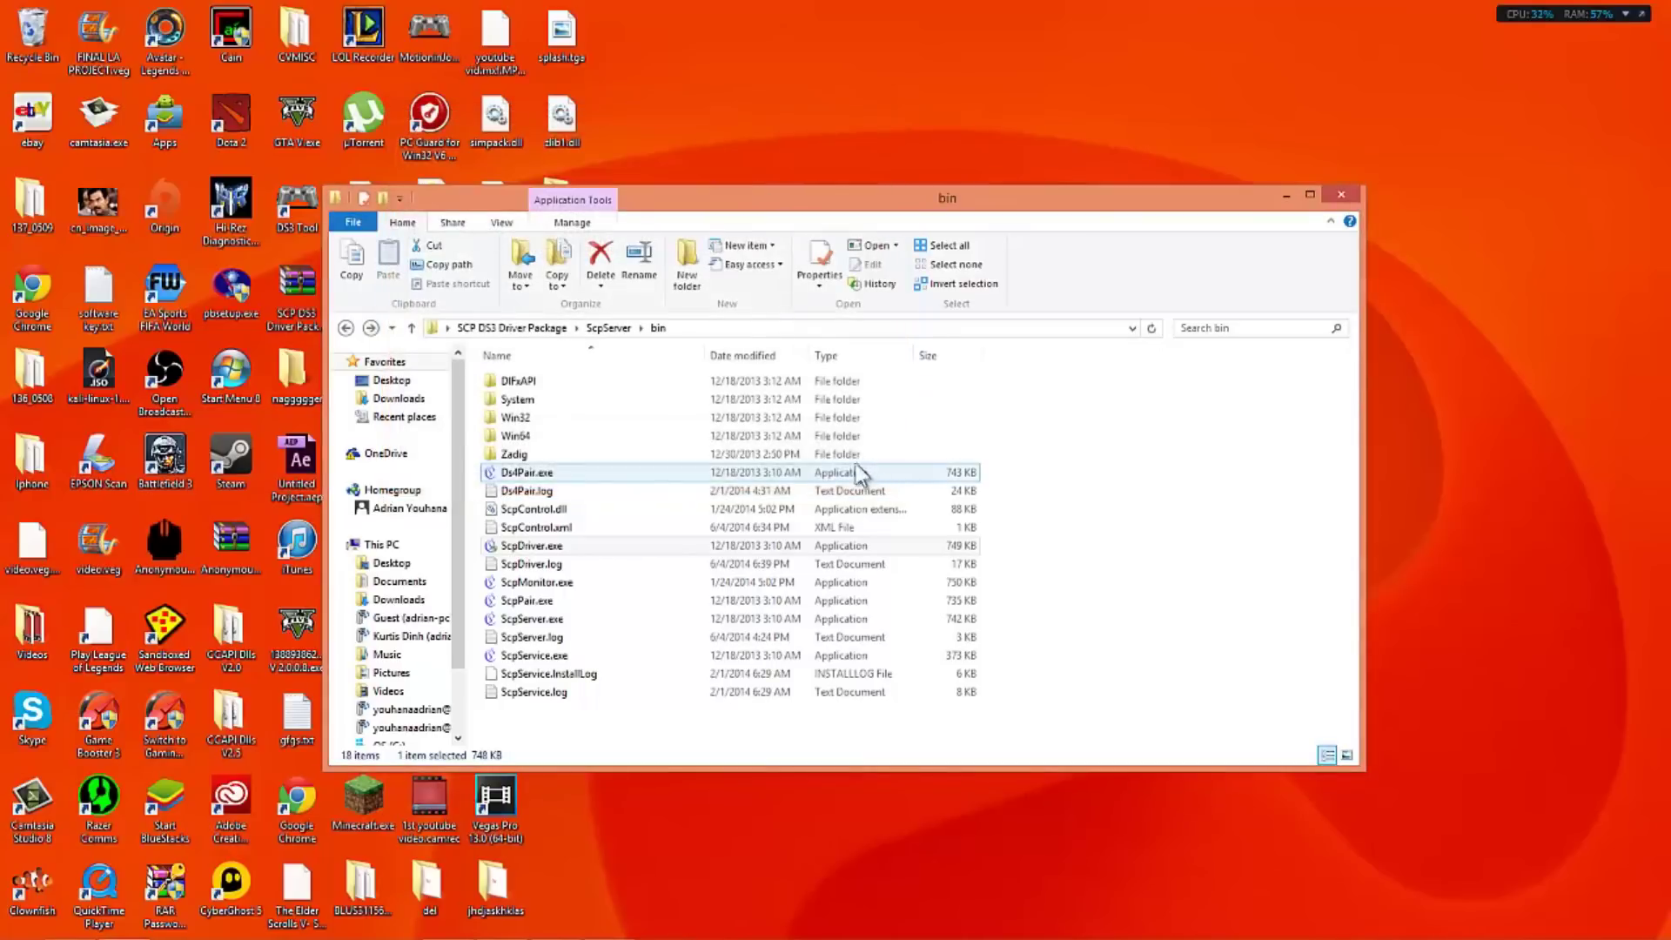
Run ScpServer.exe as administrator and select Pad 1 in SCP DS3 Server.
right_click(586, 618)
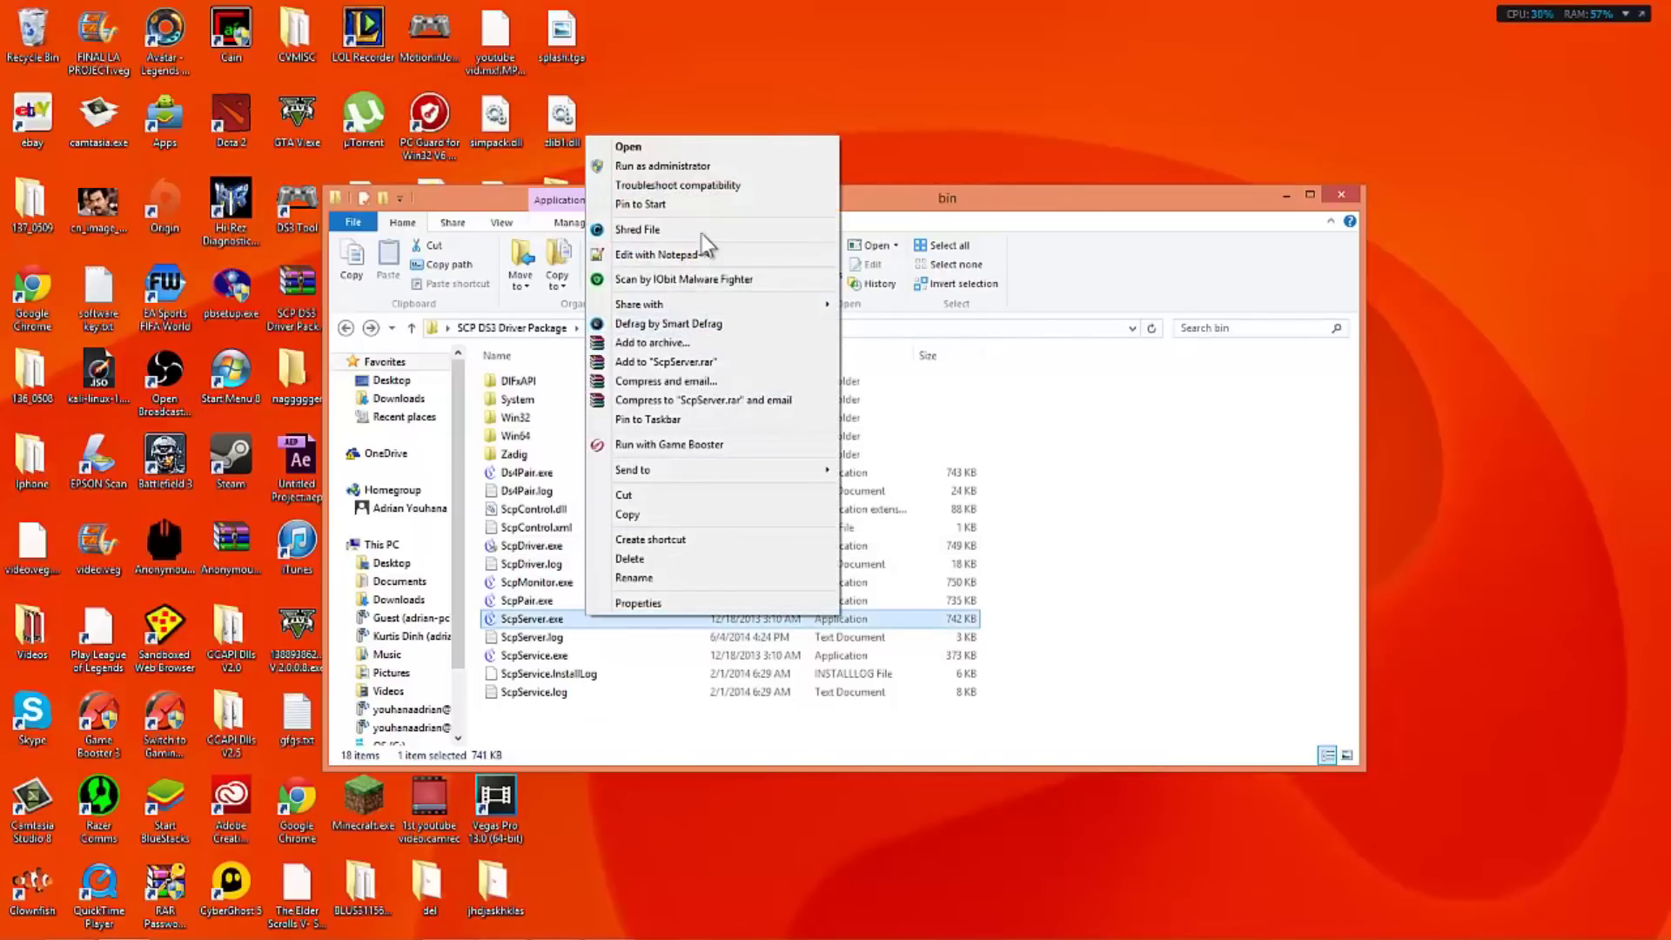
left_click(714, 168)
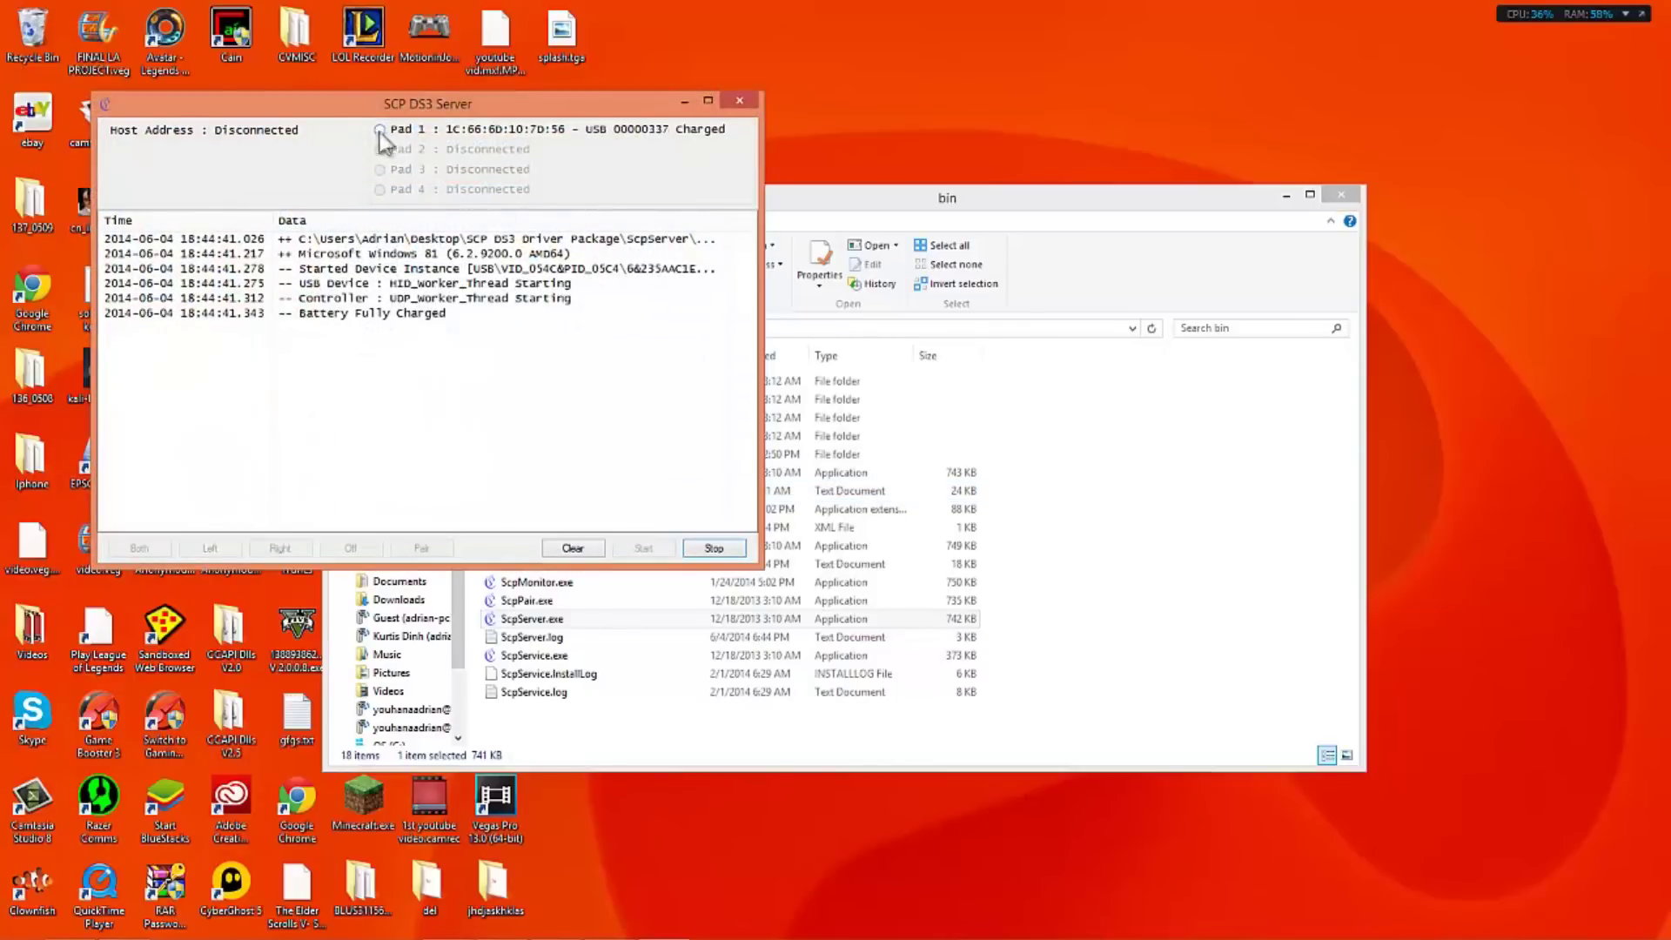
left_click(379, 130)
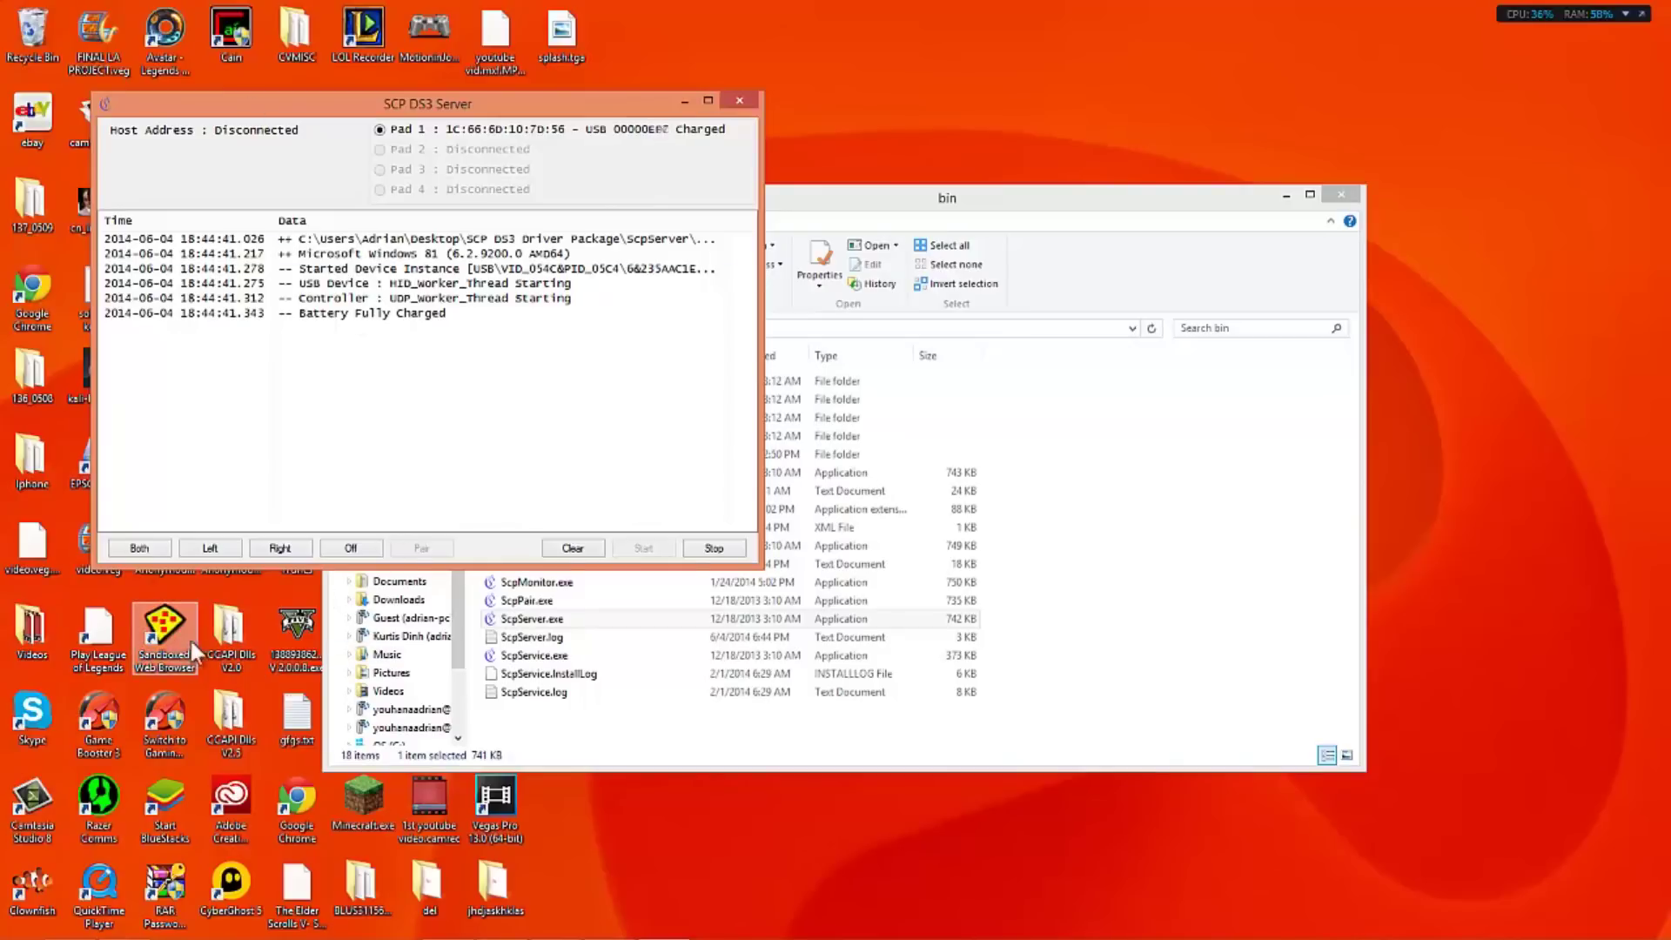
Minimize the server, run ScpMonitor.exe as administrator, dismiss Server Connected, and clear to the desktop.
left_click(683, 103)
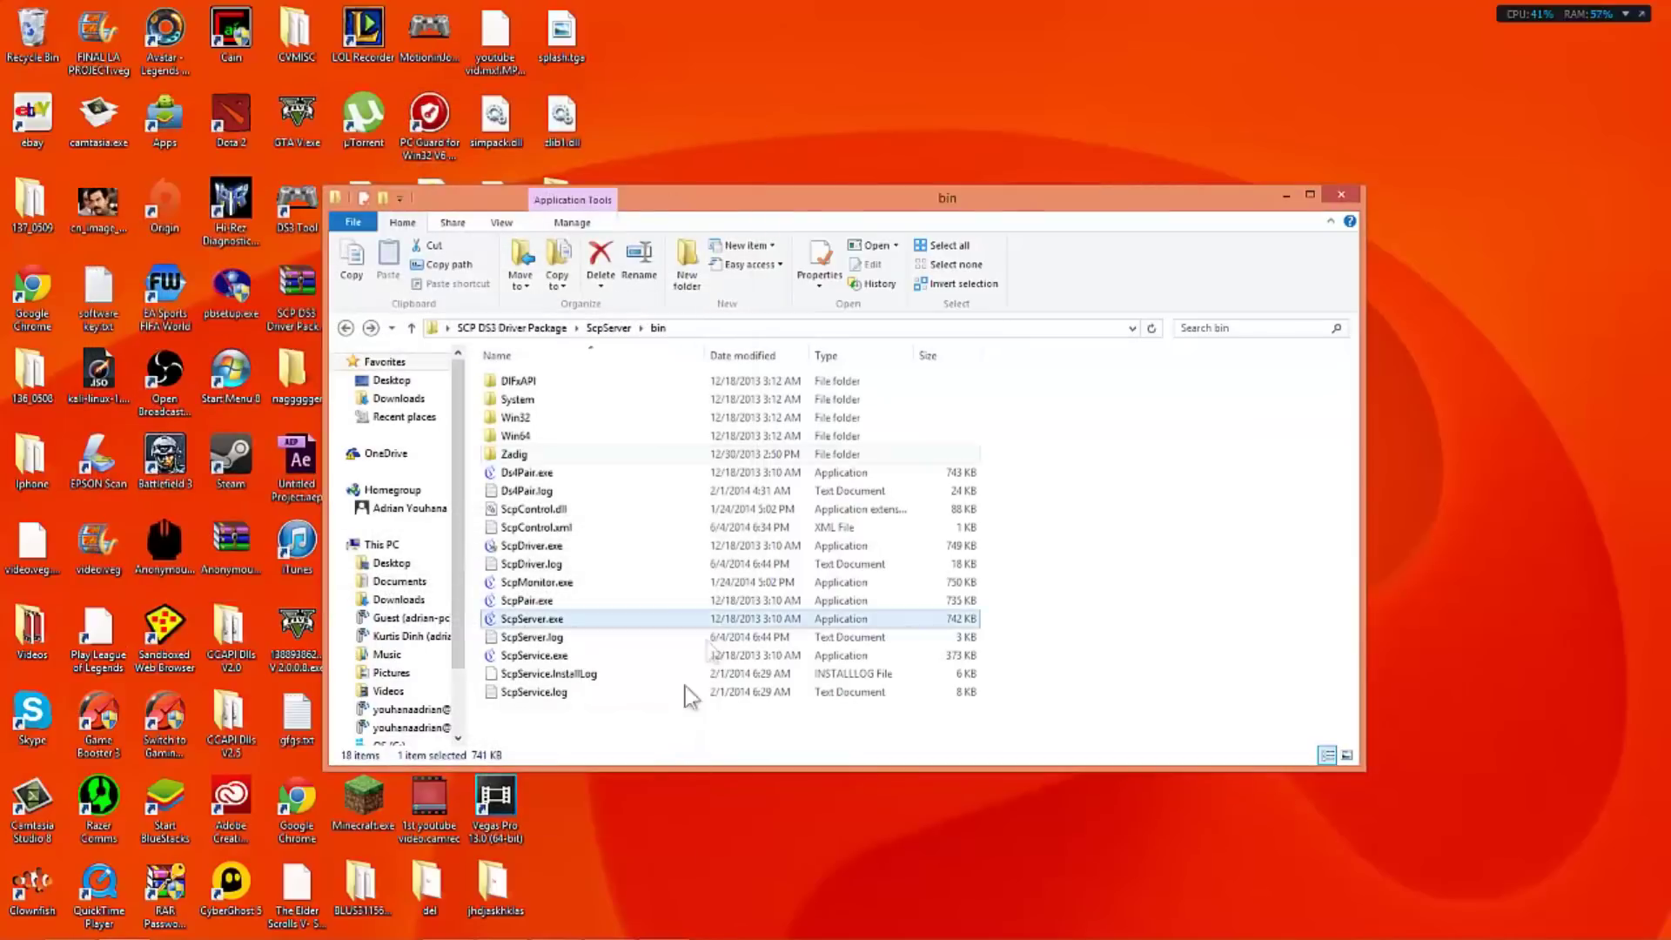
right_click(583, 585)
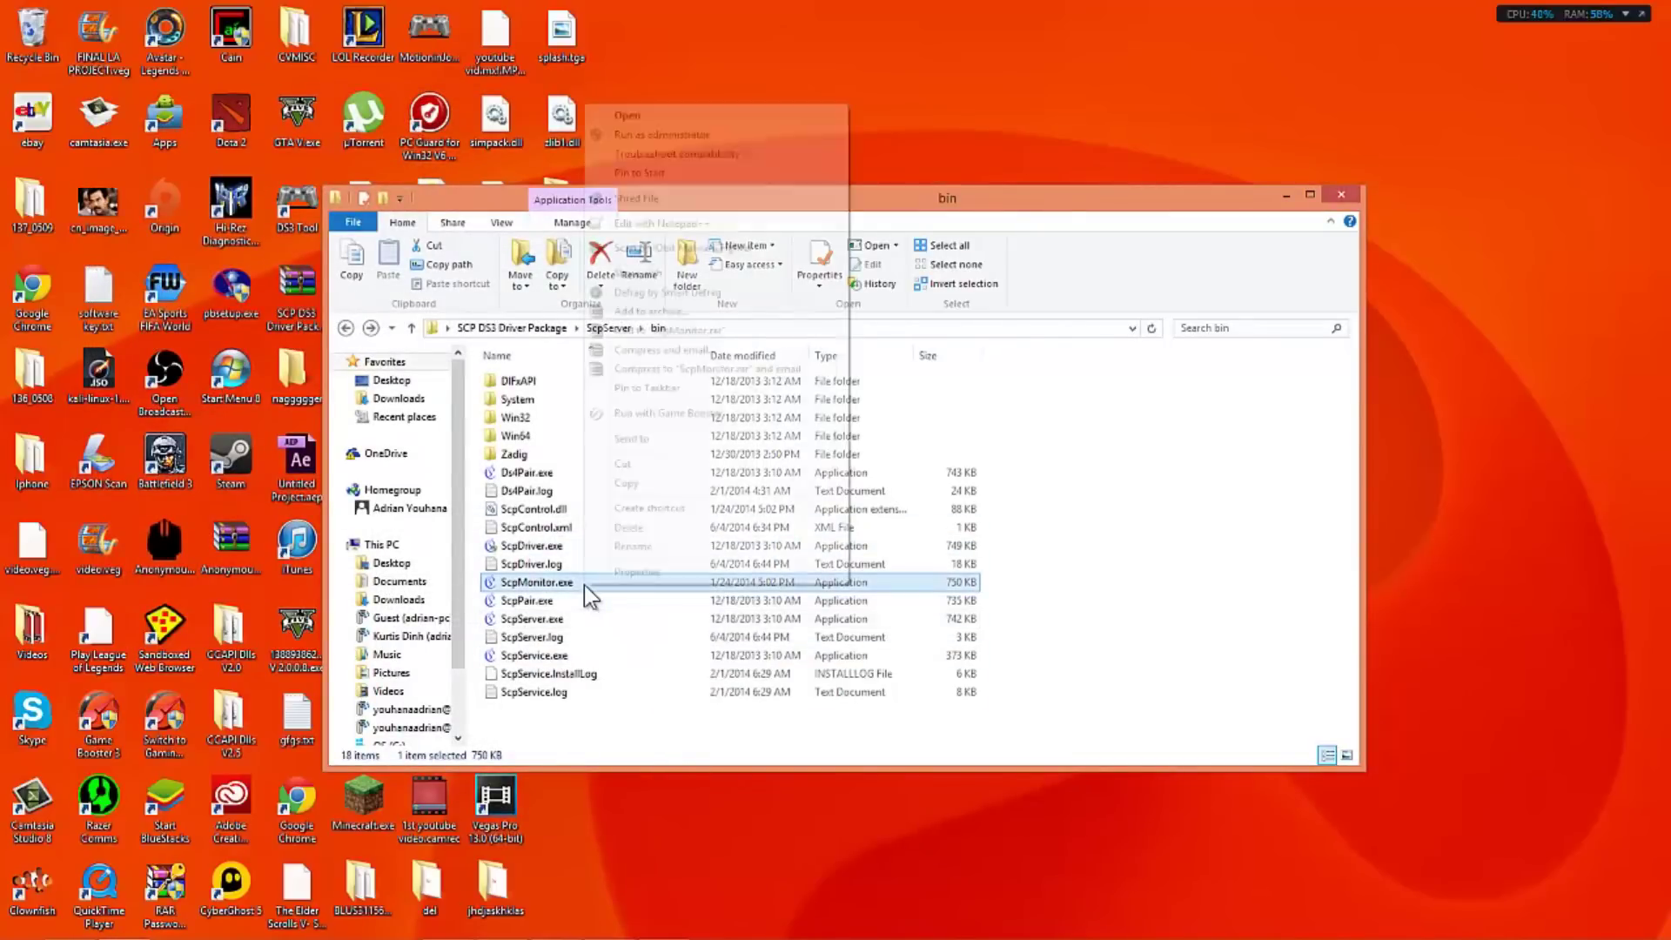
left_click(690, 137)
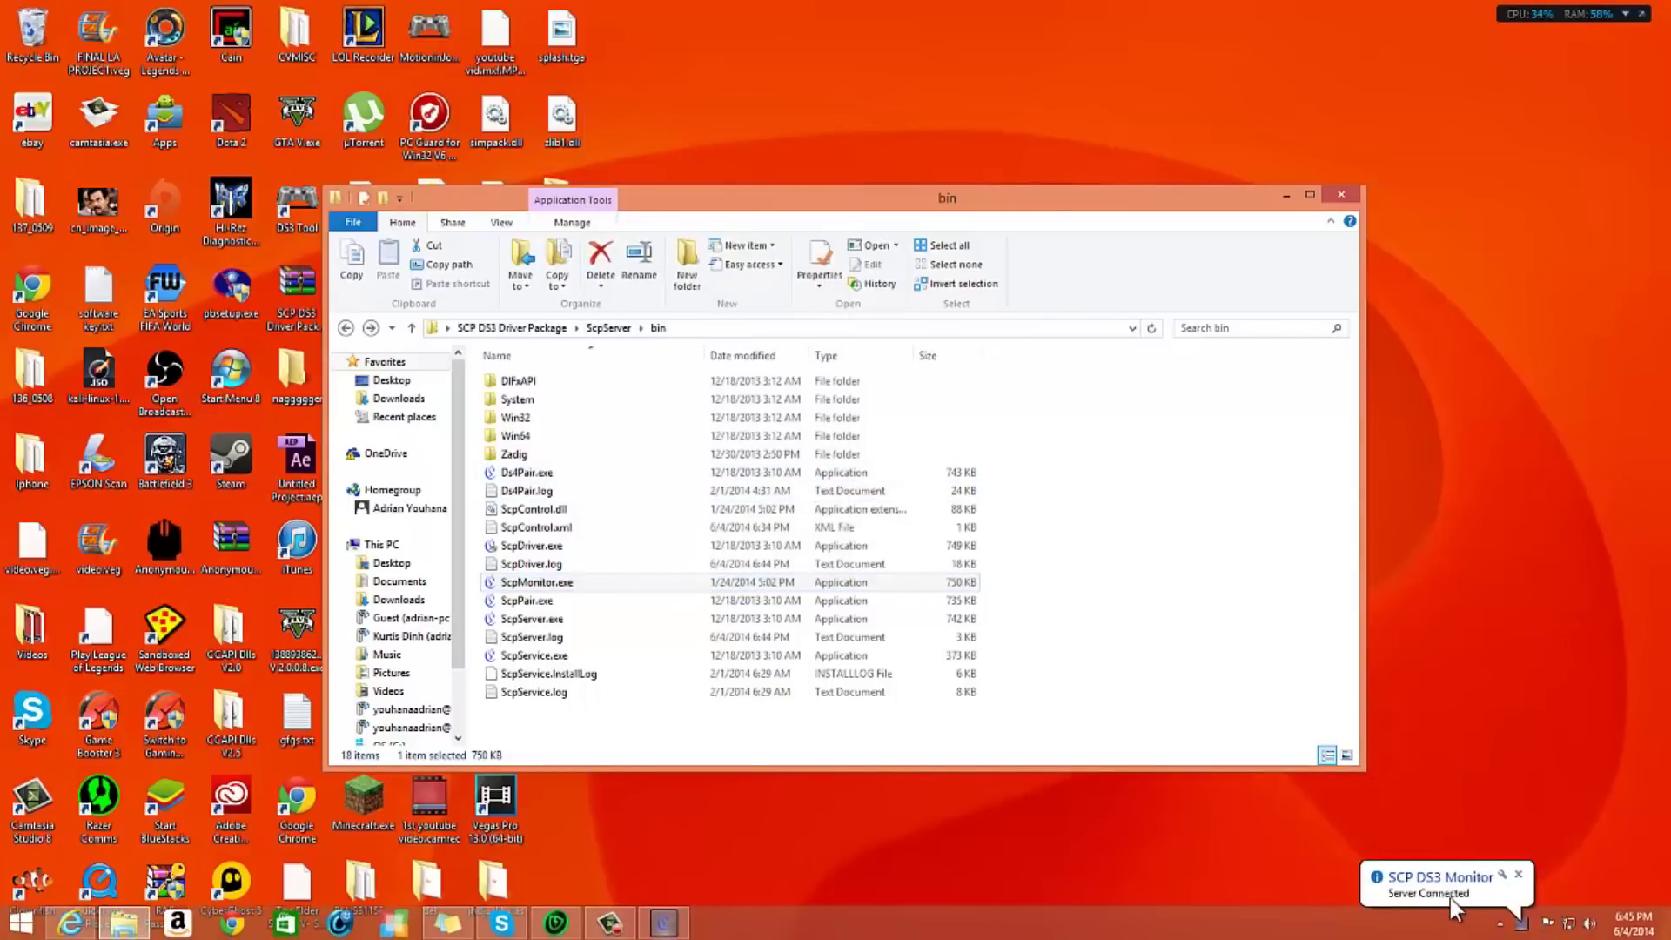
left_click(1395, 747)
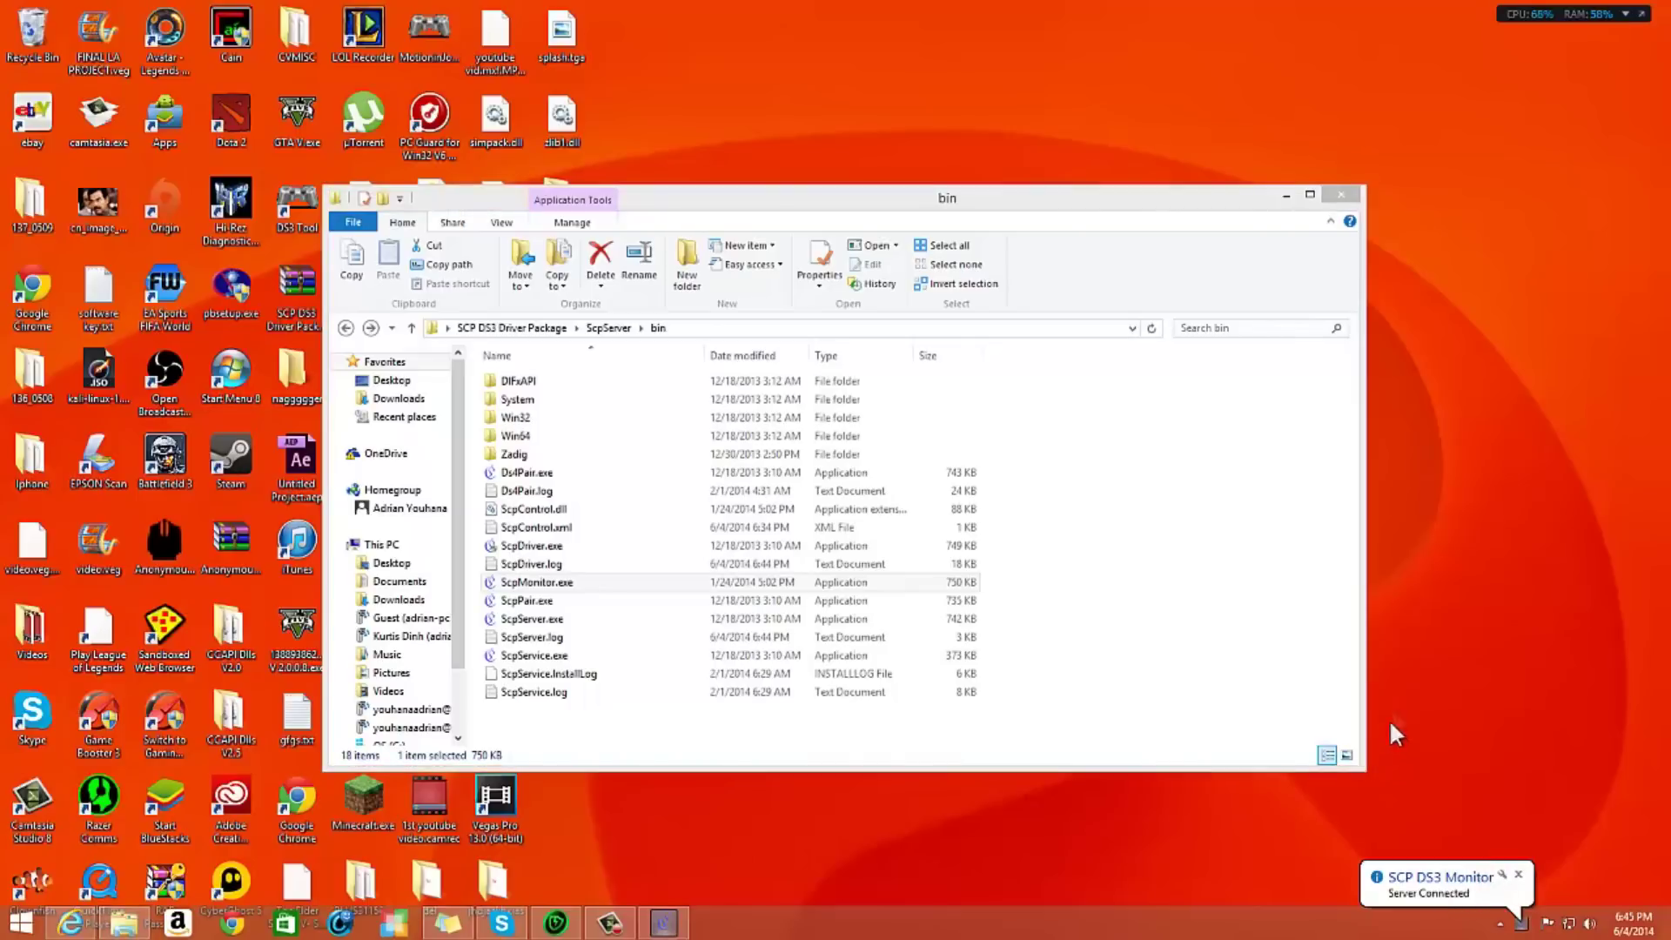
left_click(1518, 875)
left_click(1286, 196)
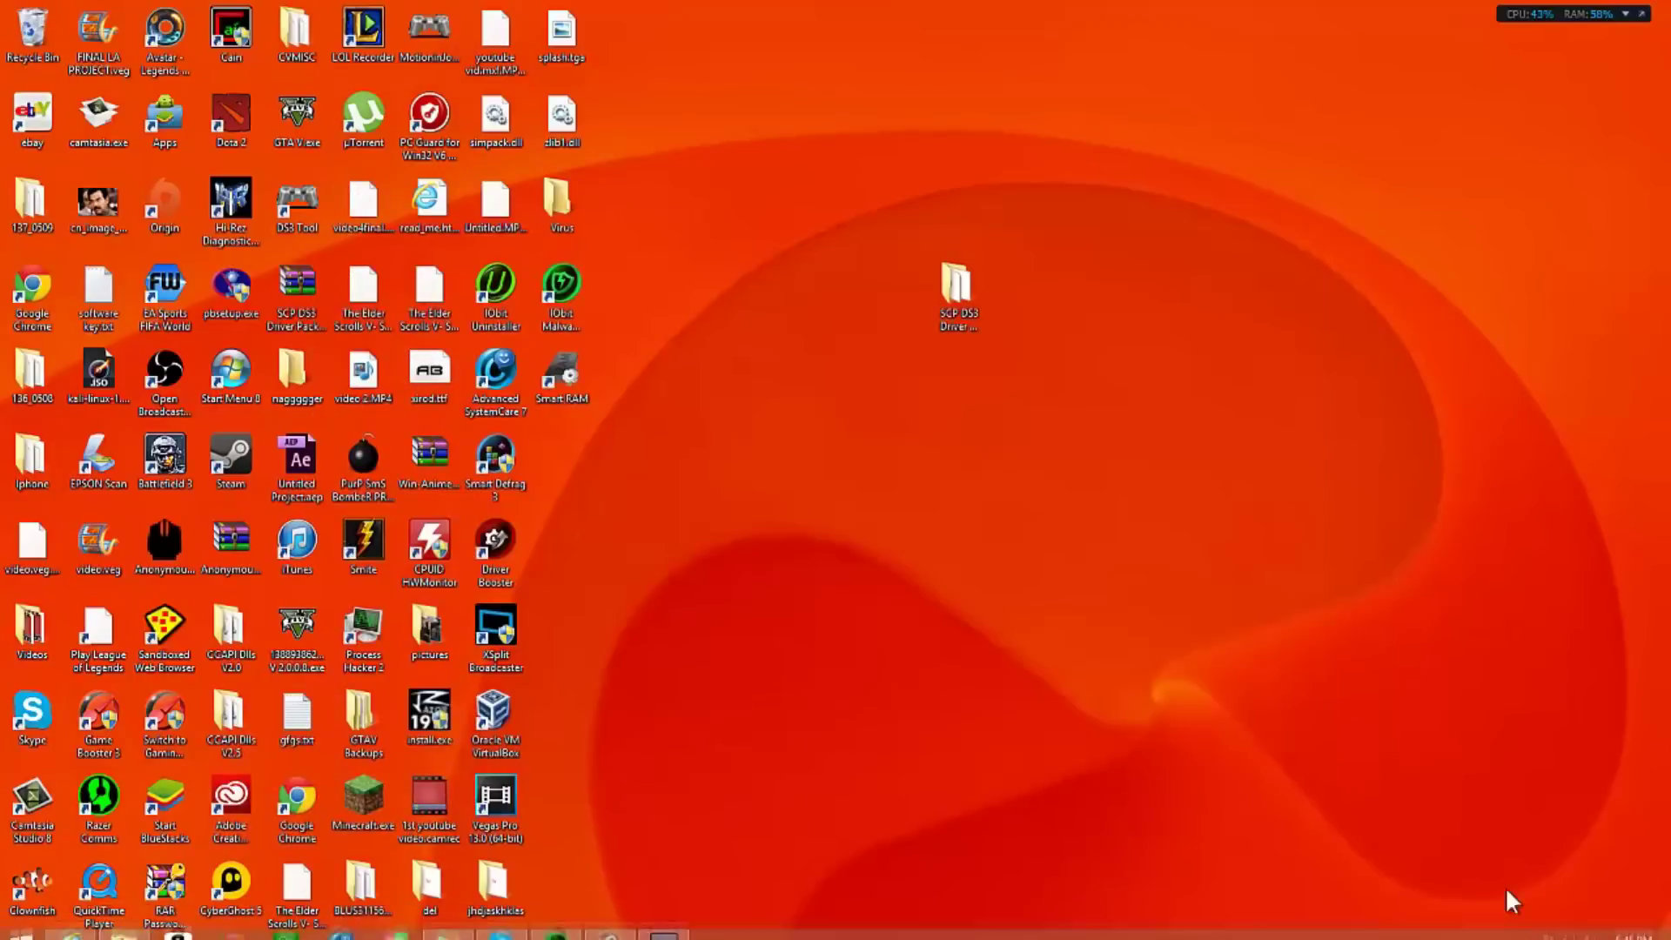
Launch FIFA World from the Origin tray icon's quick-launch menu.
left_click(1525, 924)
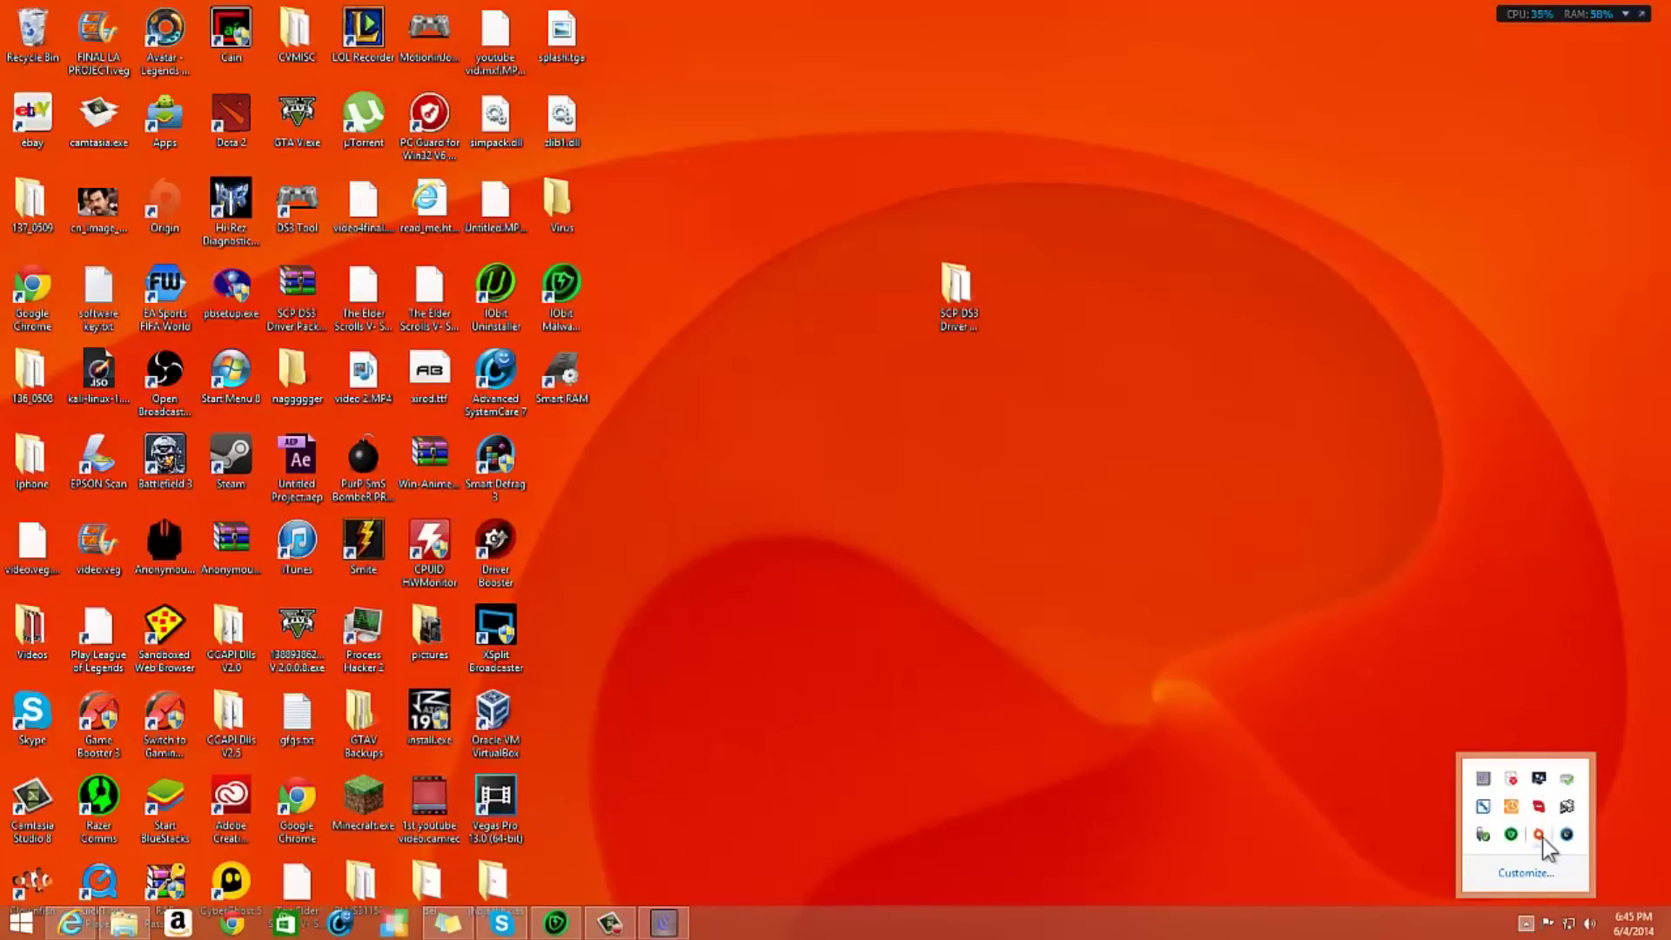
right_click(1540, 836)
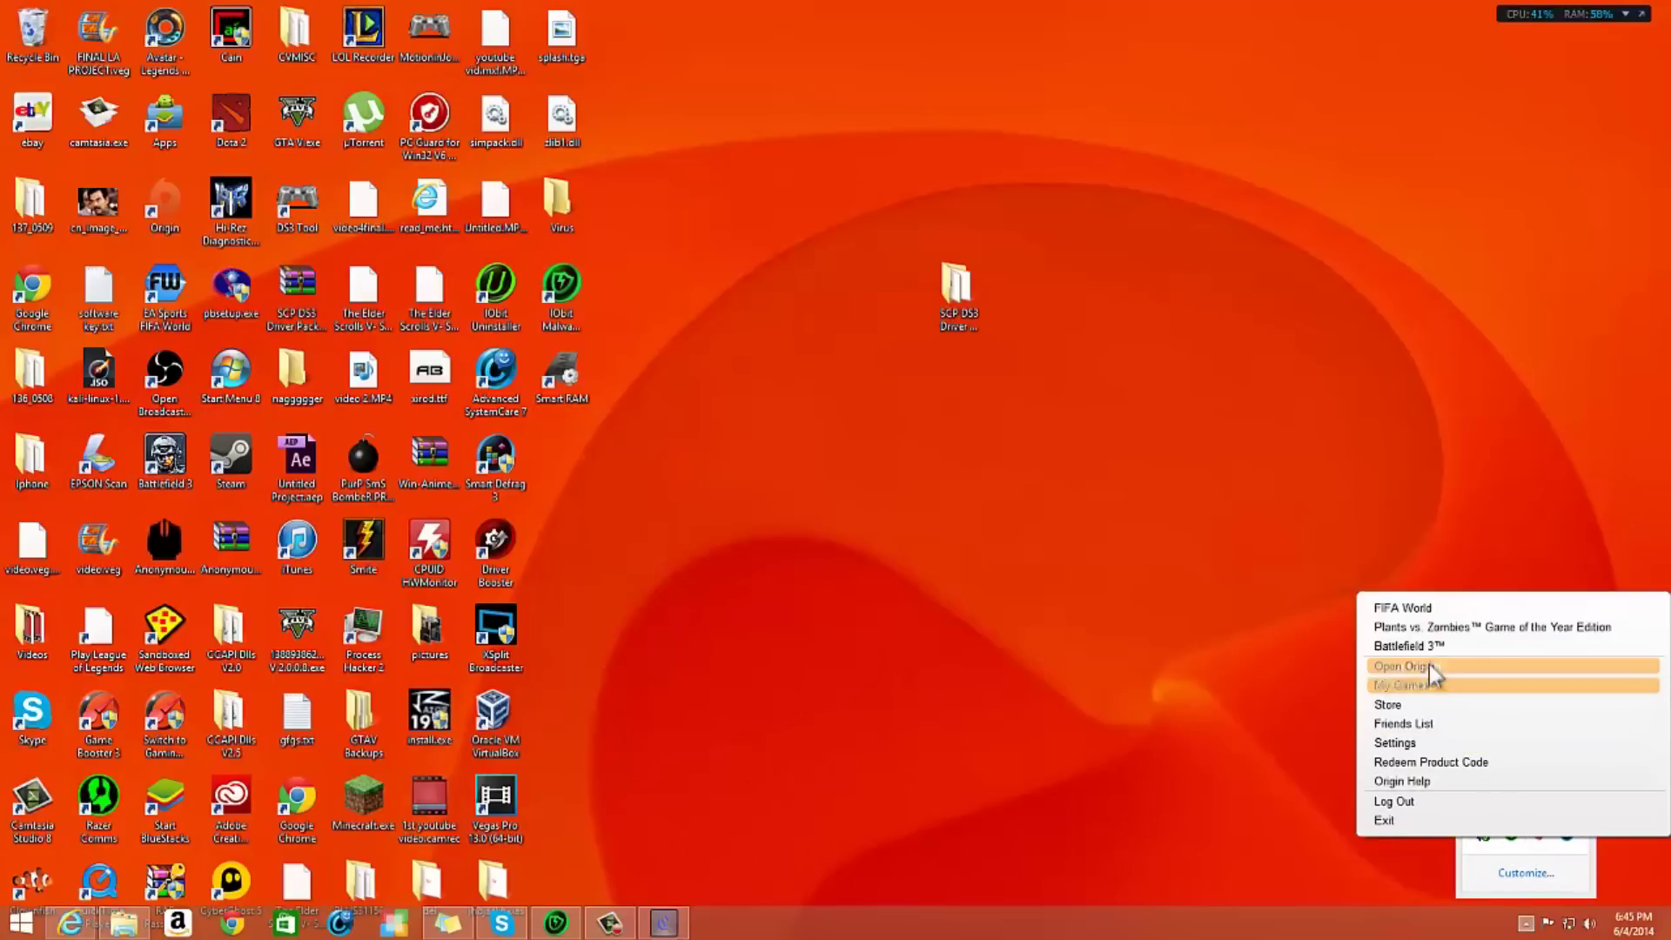
left_click(1455, 611)
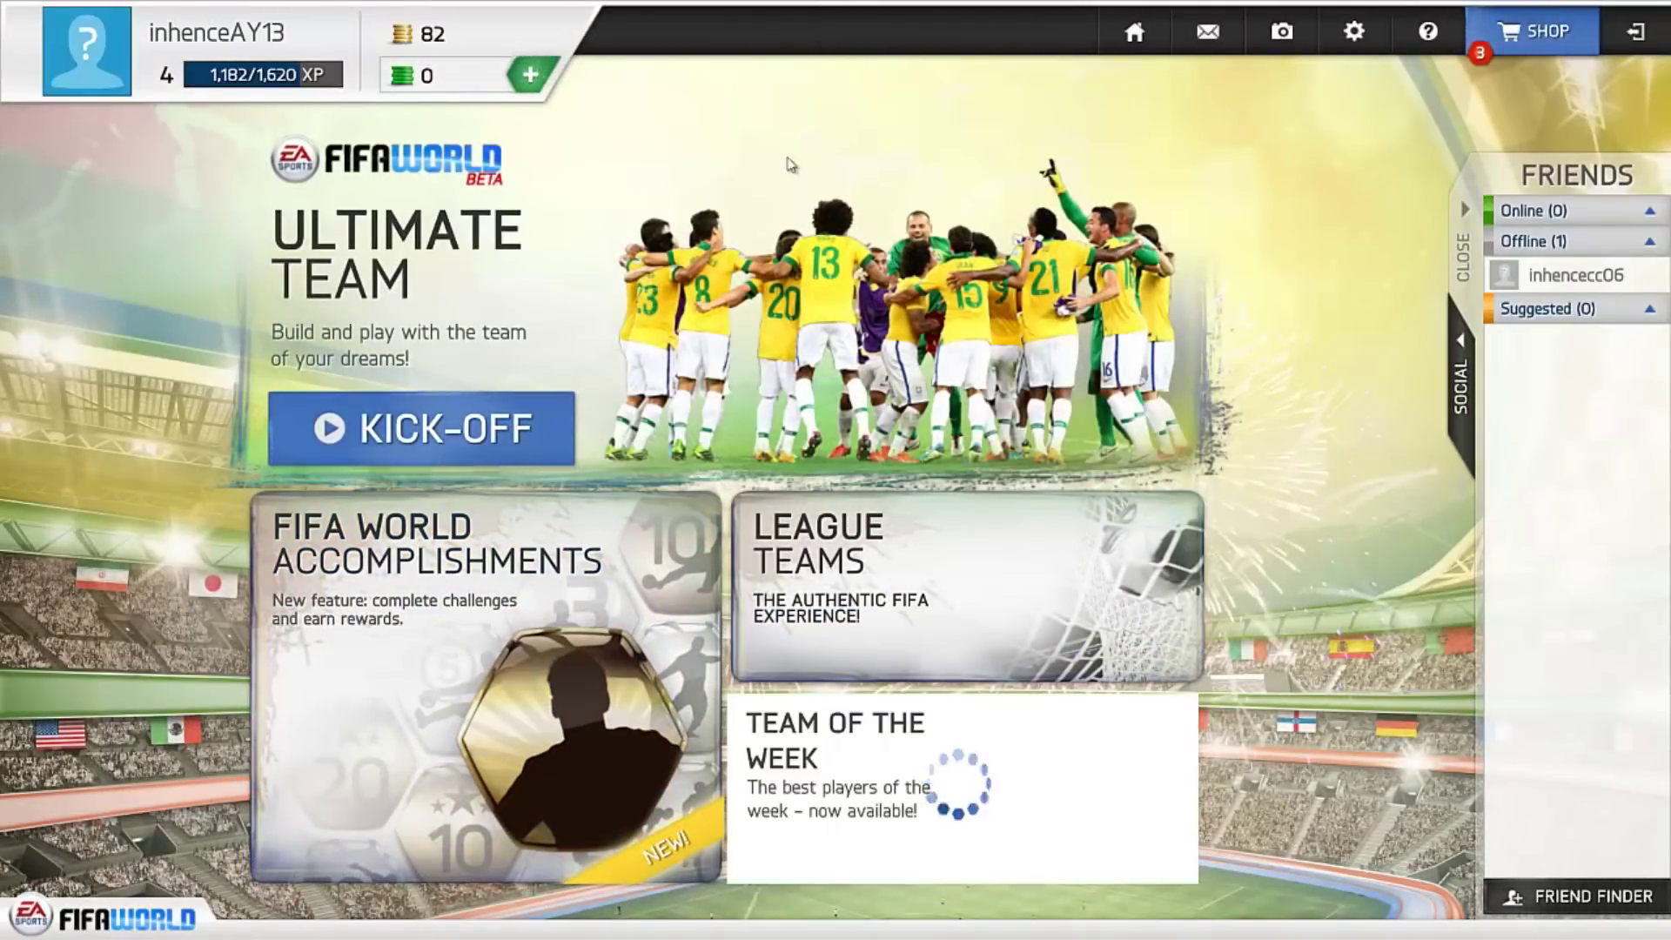
Confirm the Controller layout (Attacking view, Basic scheme, Classic type) and return to the Ultimate Team home.
left_click(1366, 41)
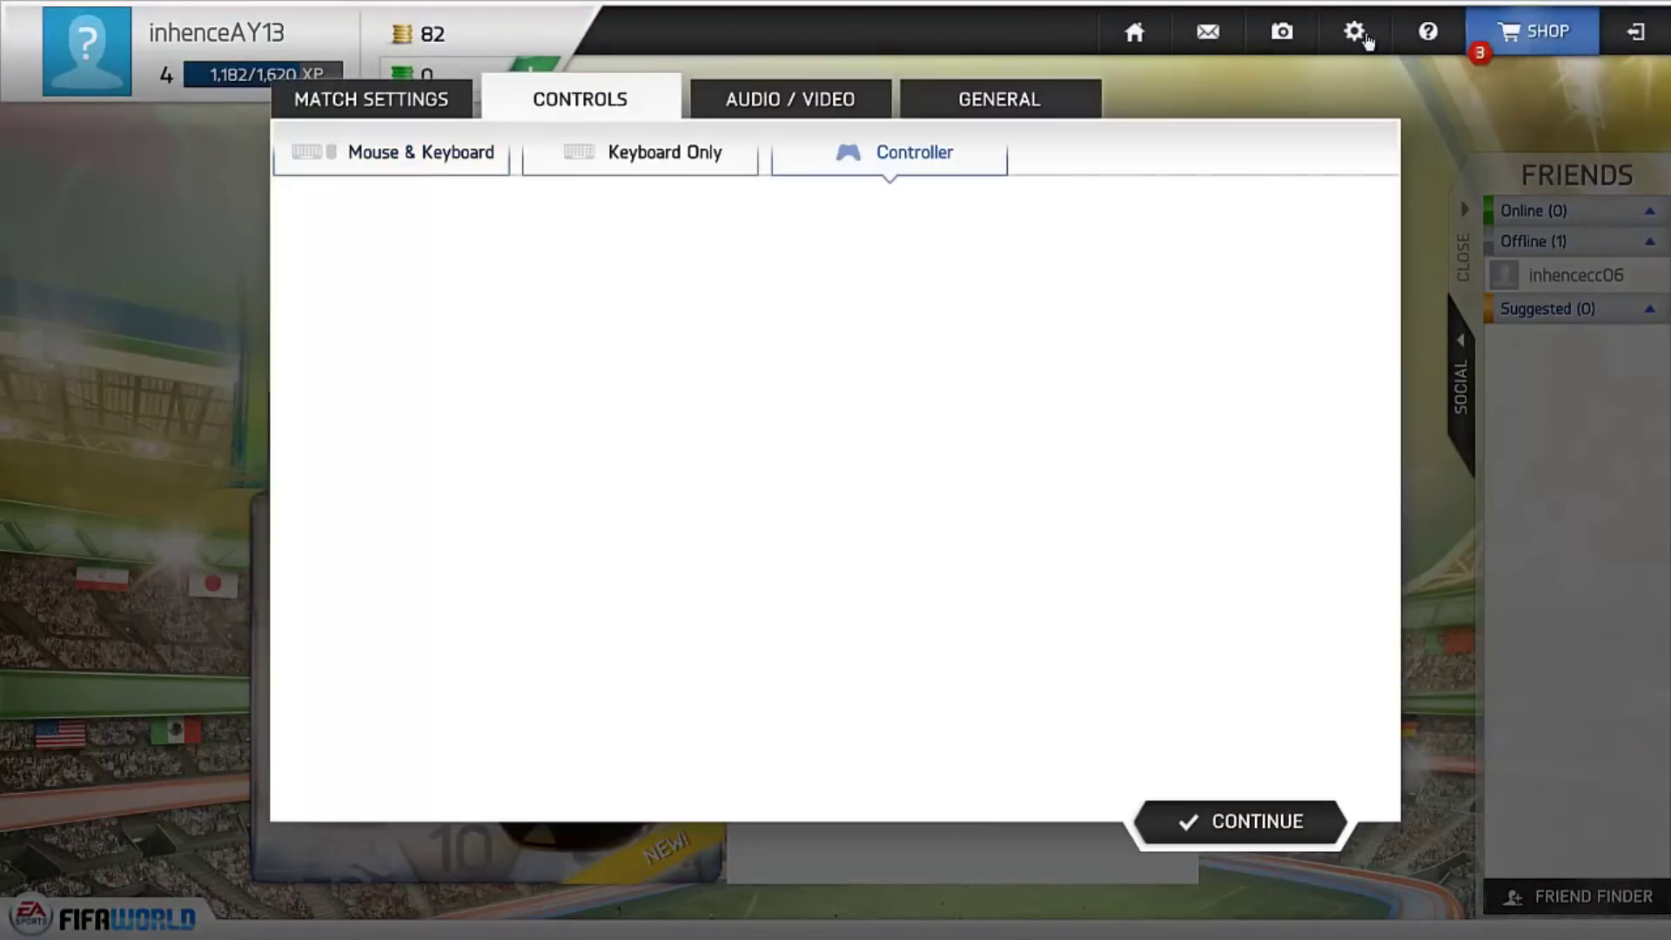
left_click(891, 163)
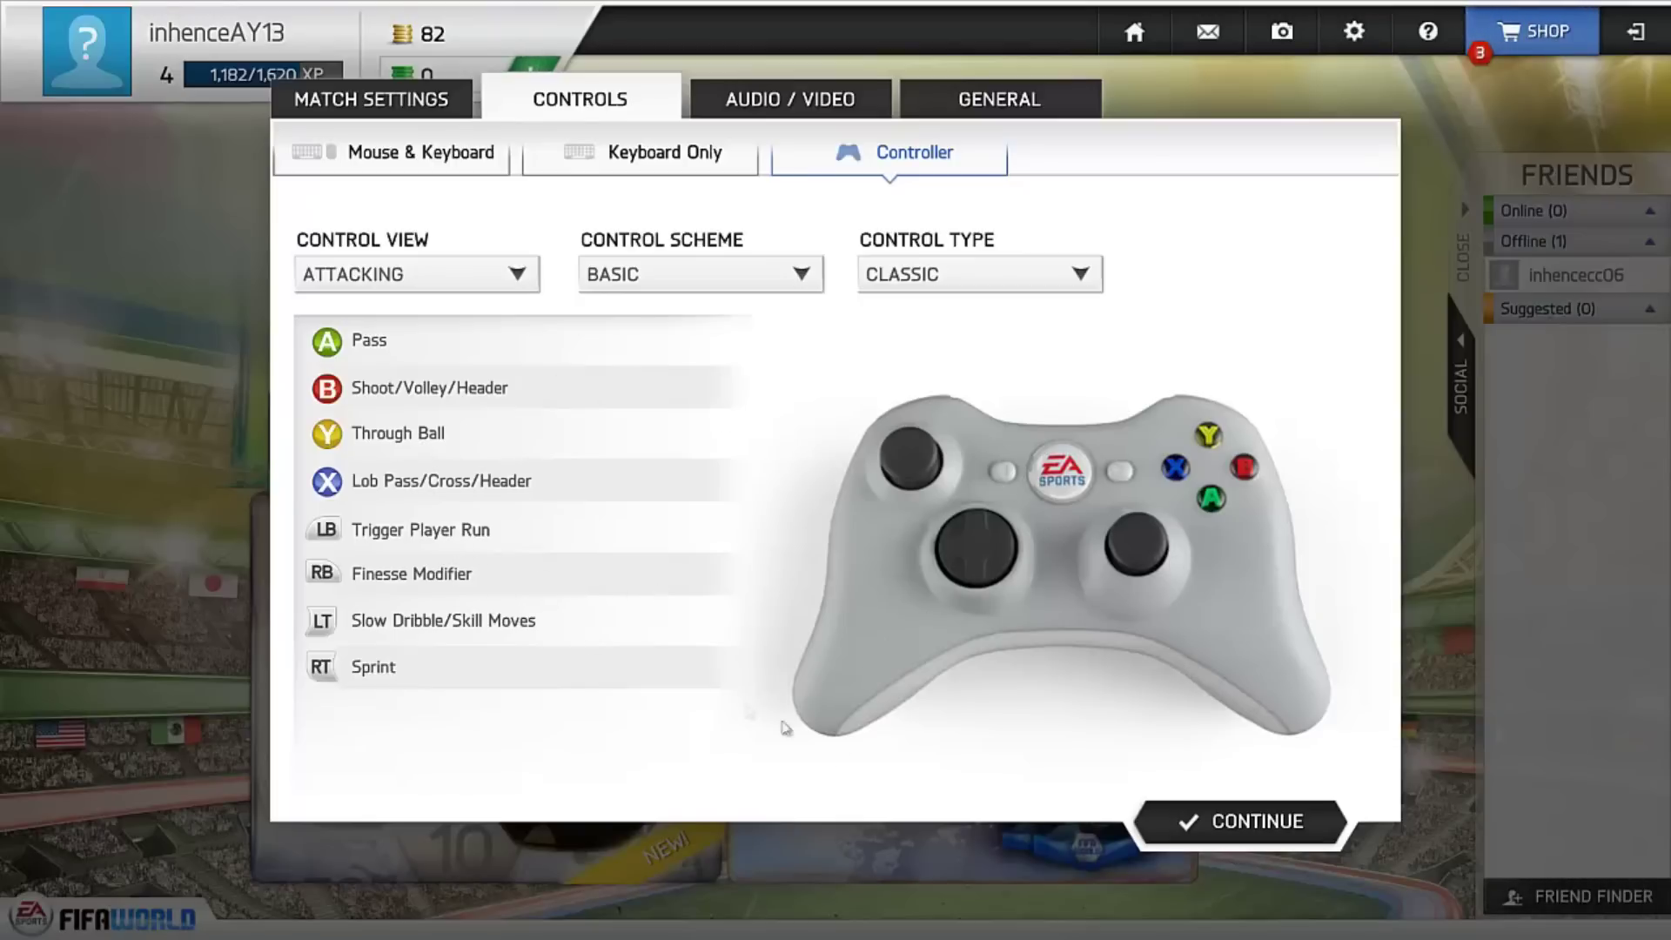
left_click(1199, 833)
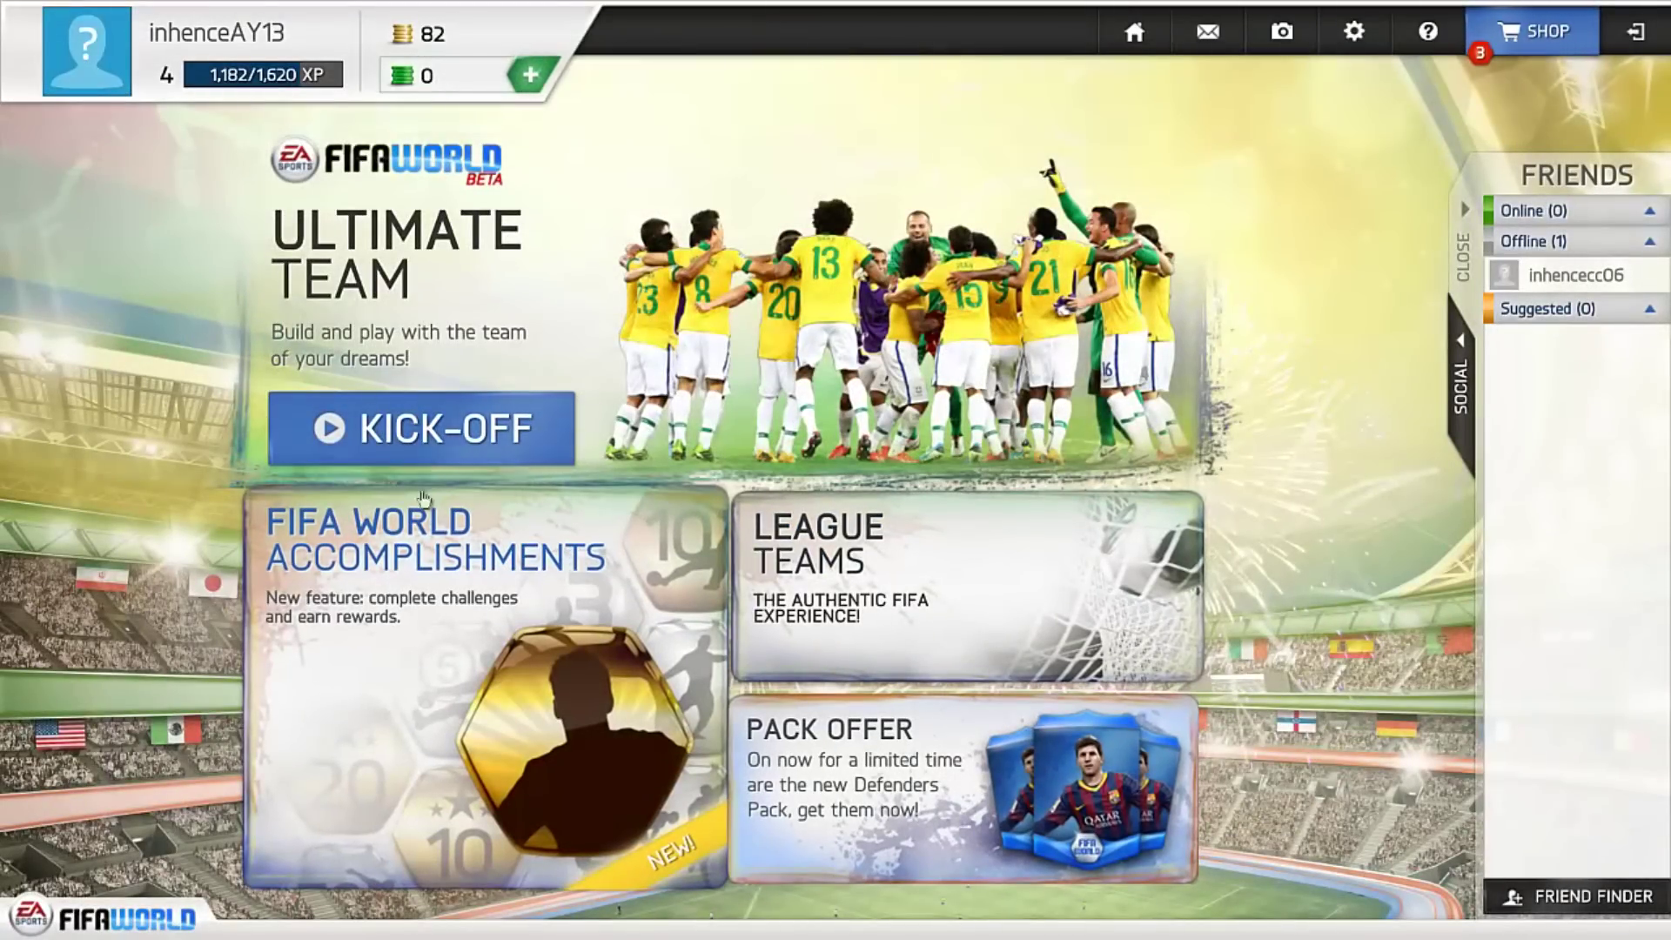
Launch the next Single Player Seasons match, accepting the squad and preview, up to kit selection.
left_click(407, 450)
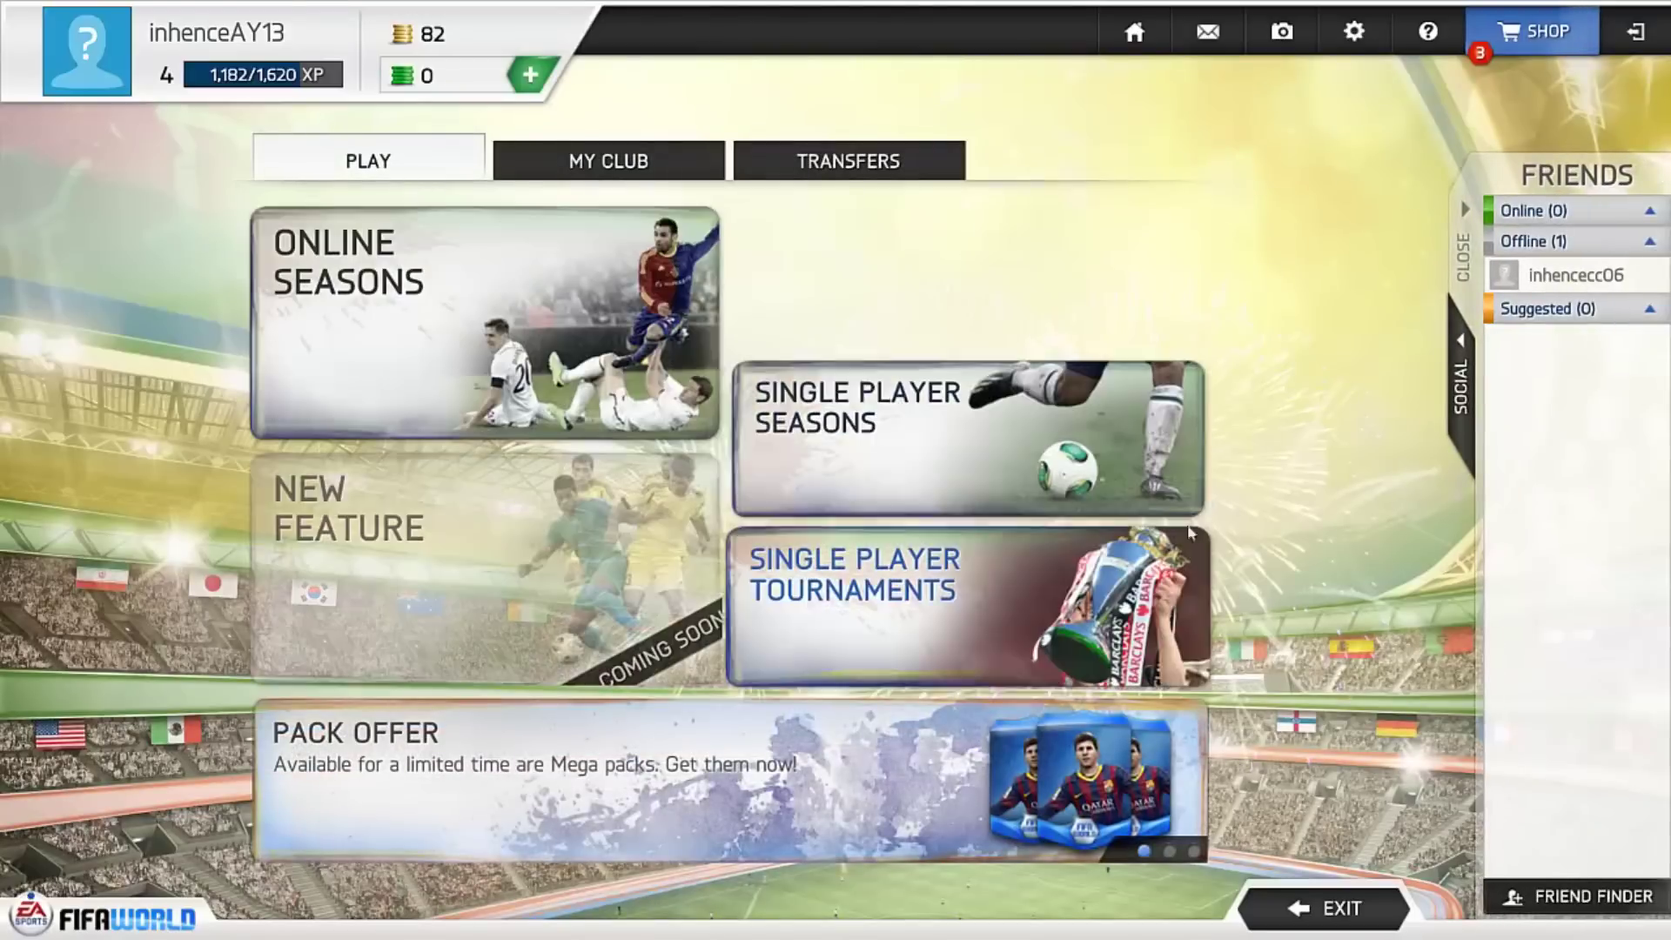
left_click(837, 424)
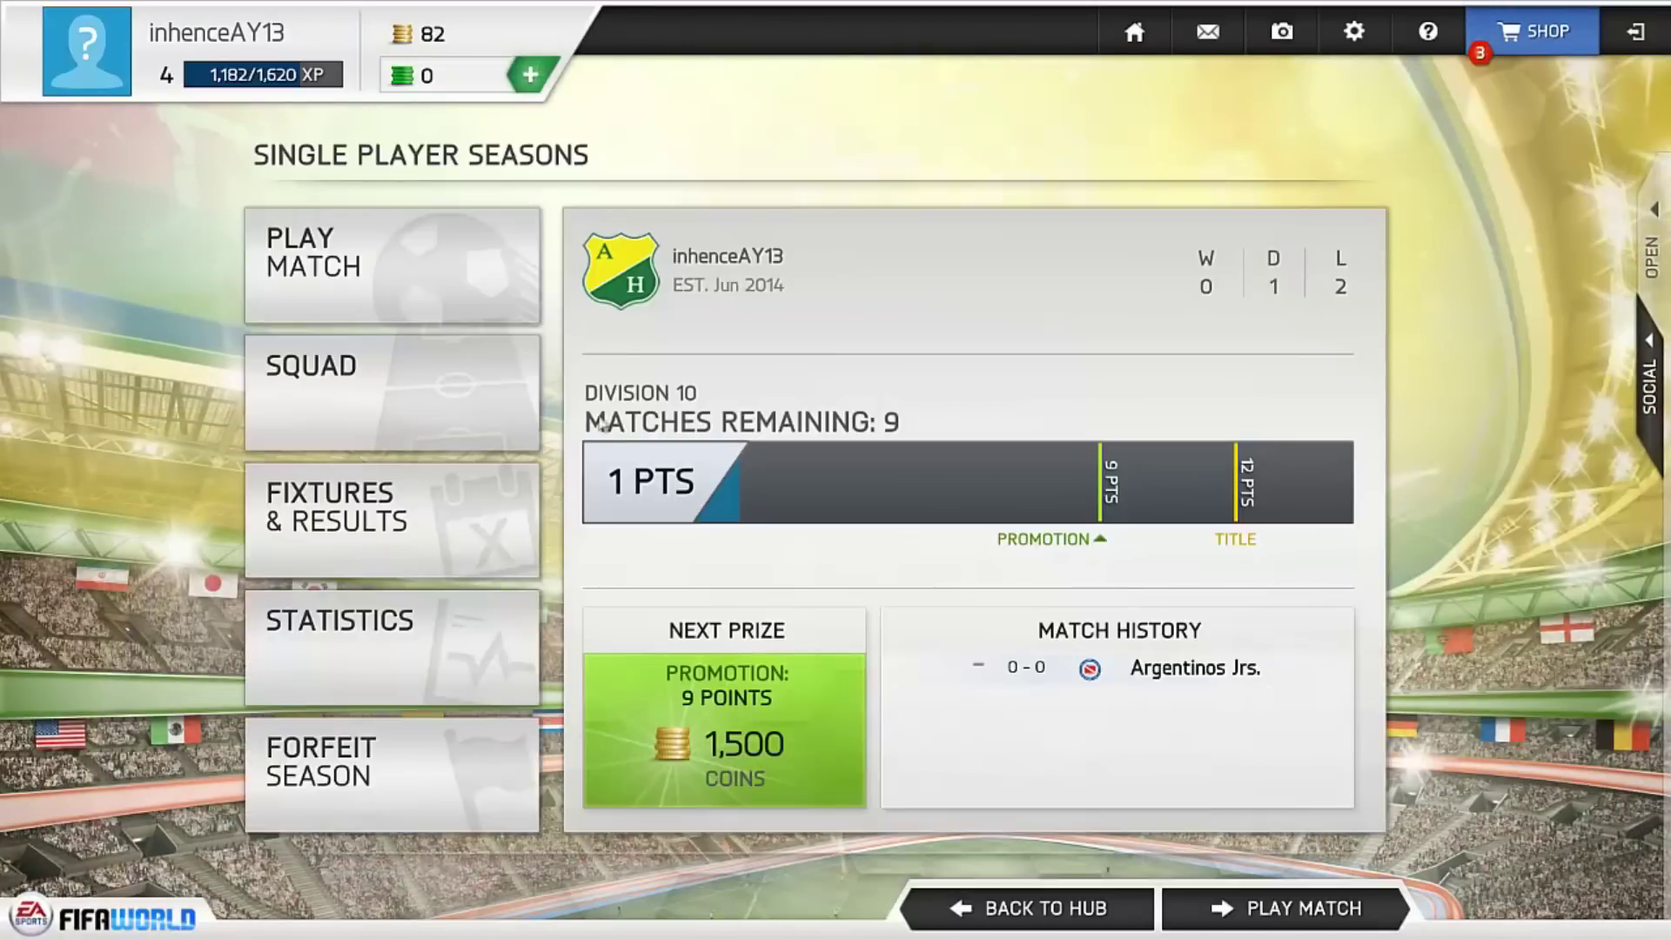
left_click(1271, 907)
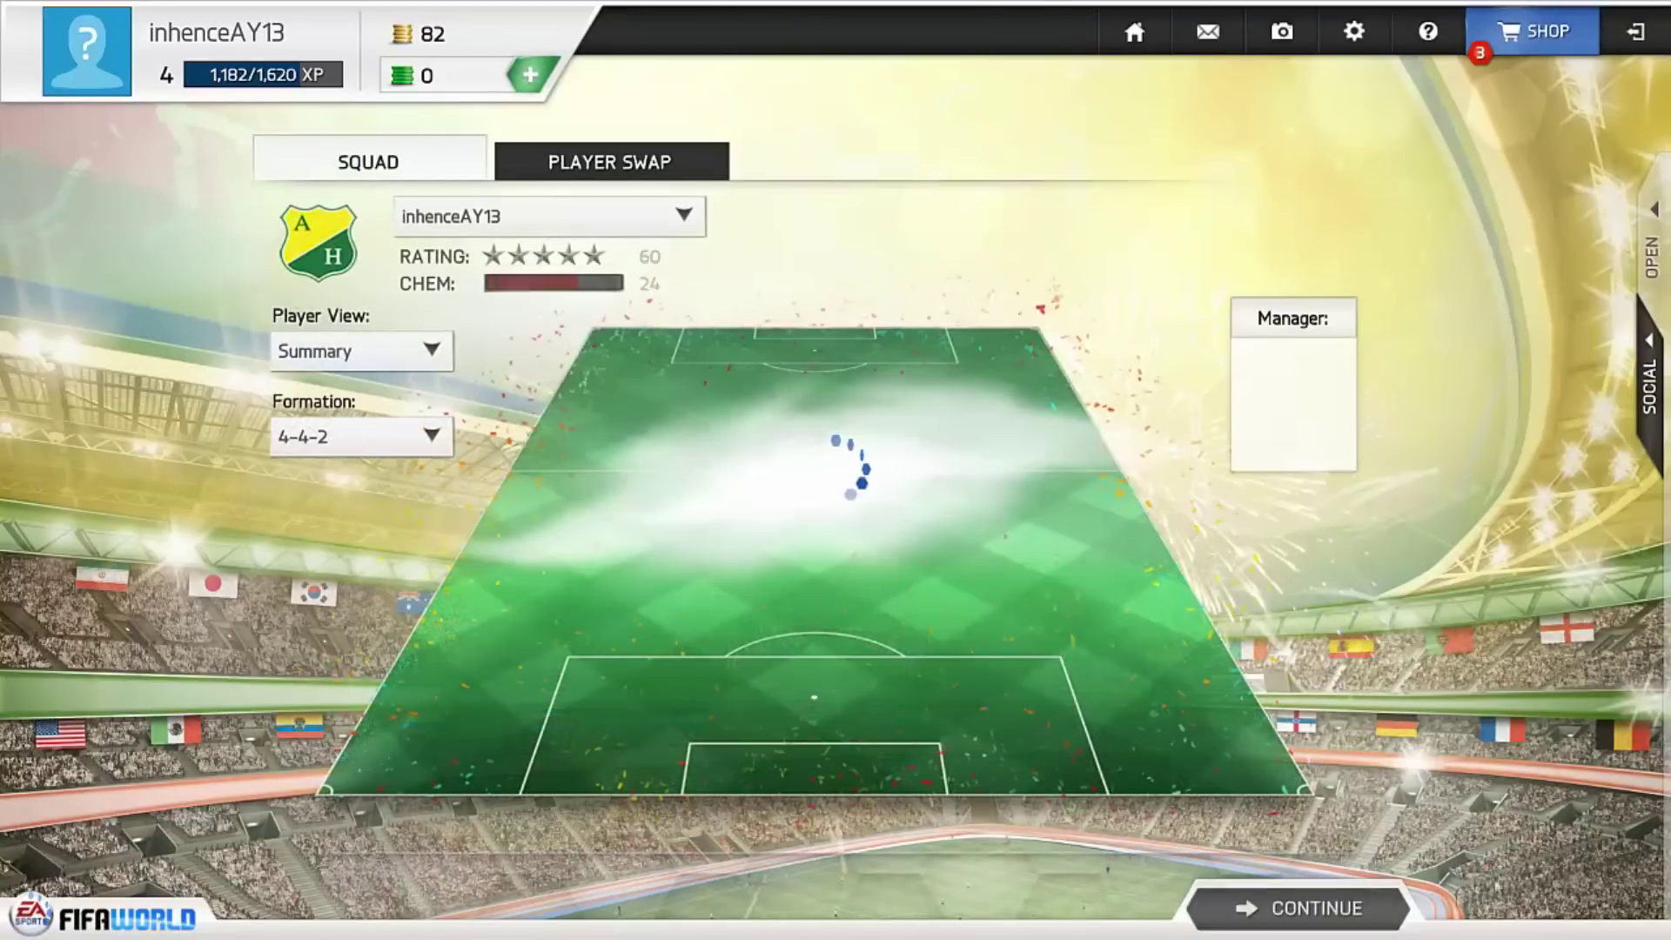
left_click(1299, 903)
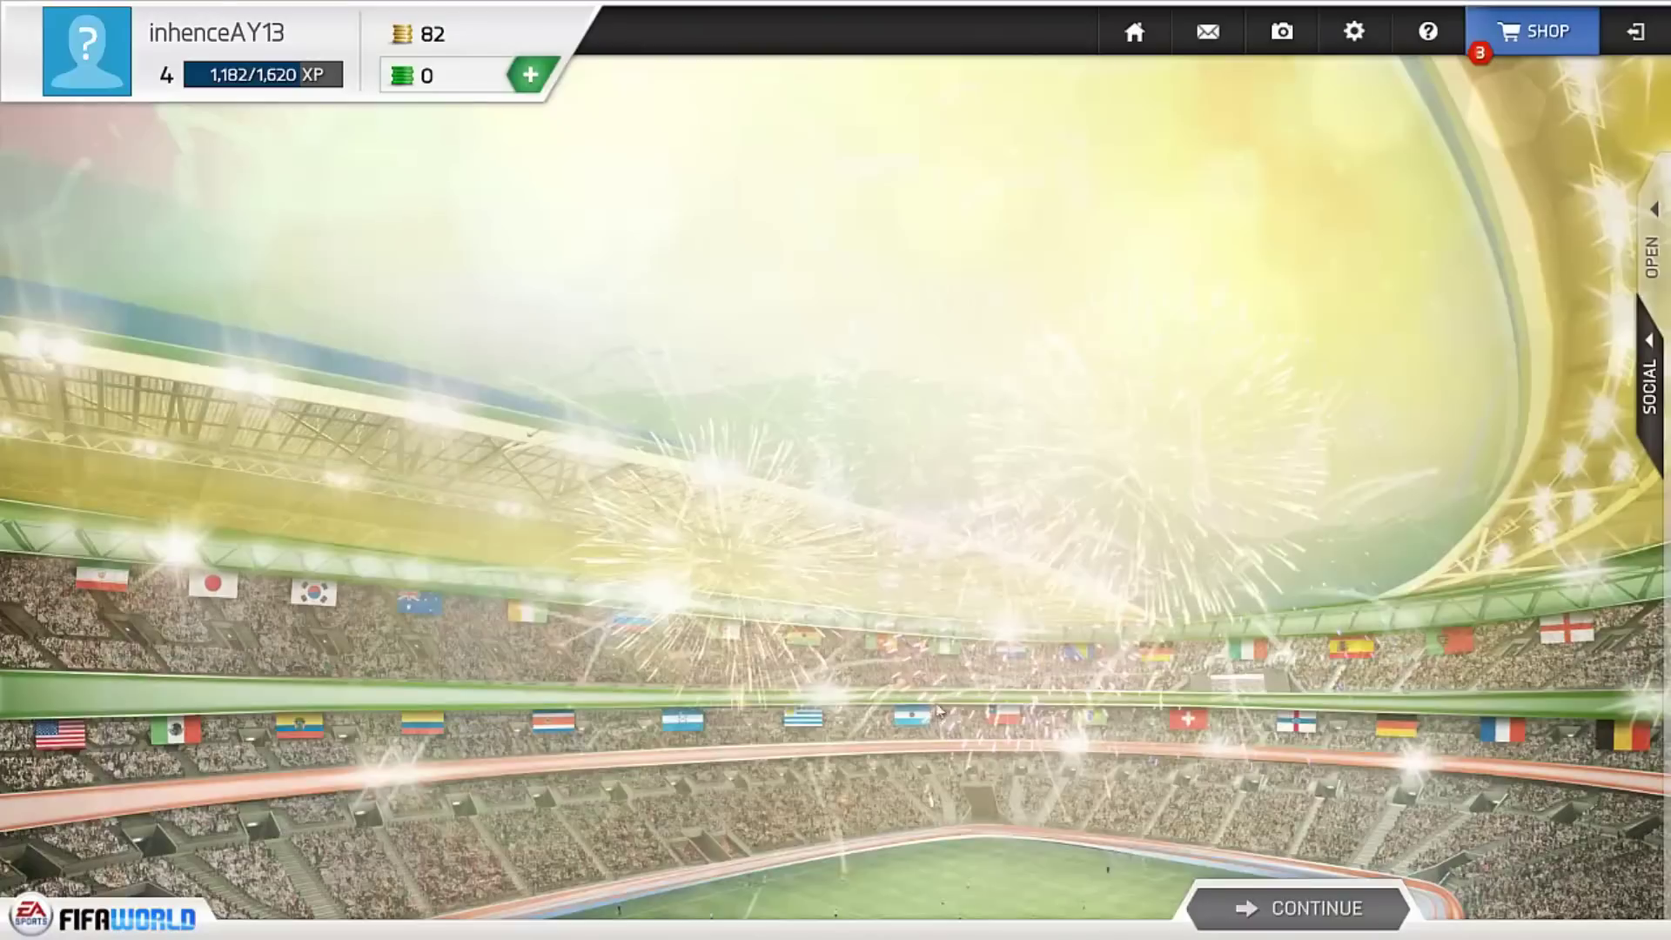
left_click(1237, 910)
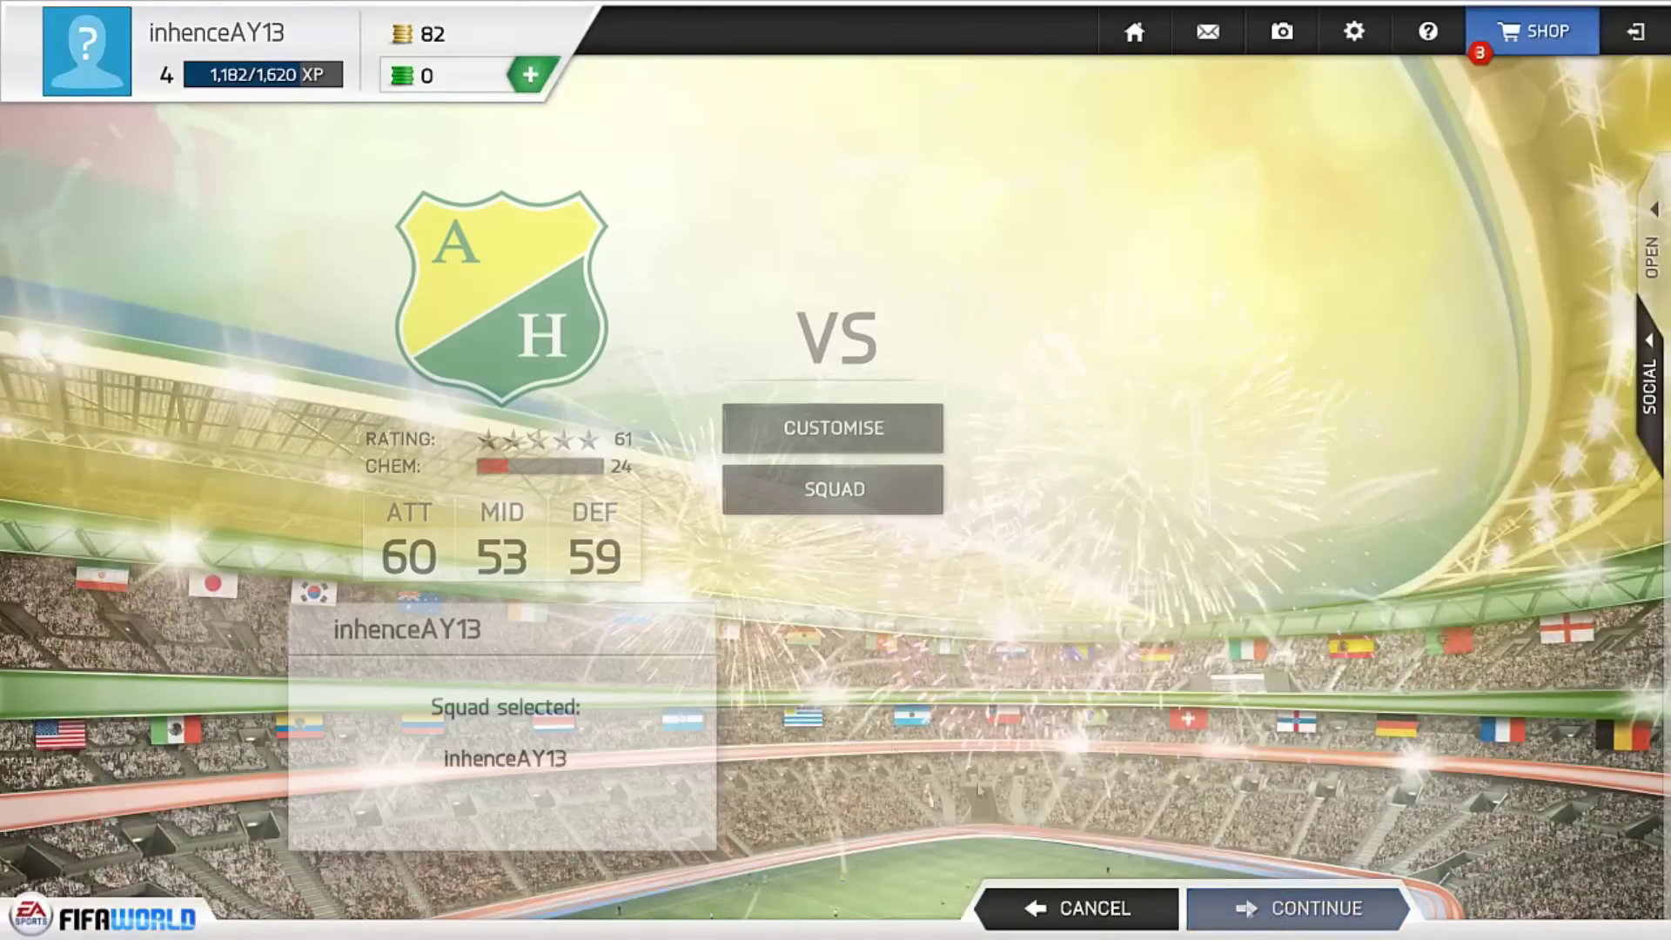
left_click(1195, 902)
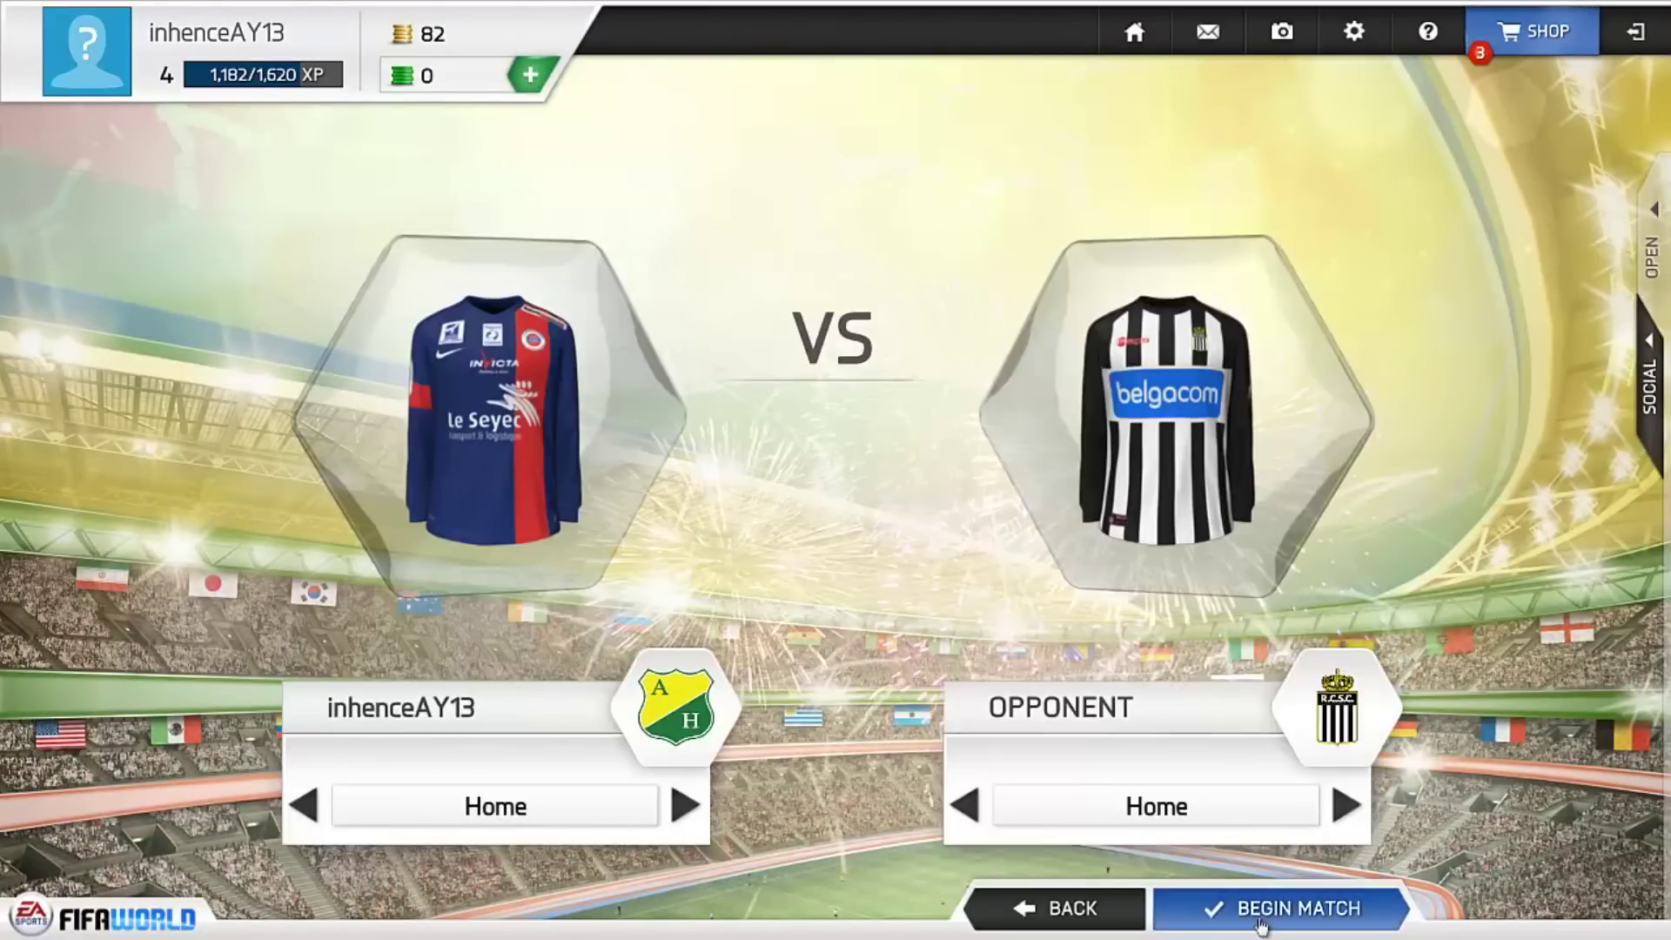